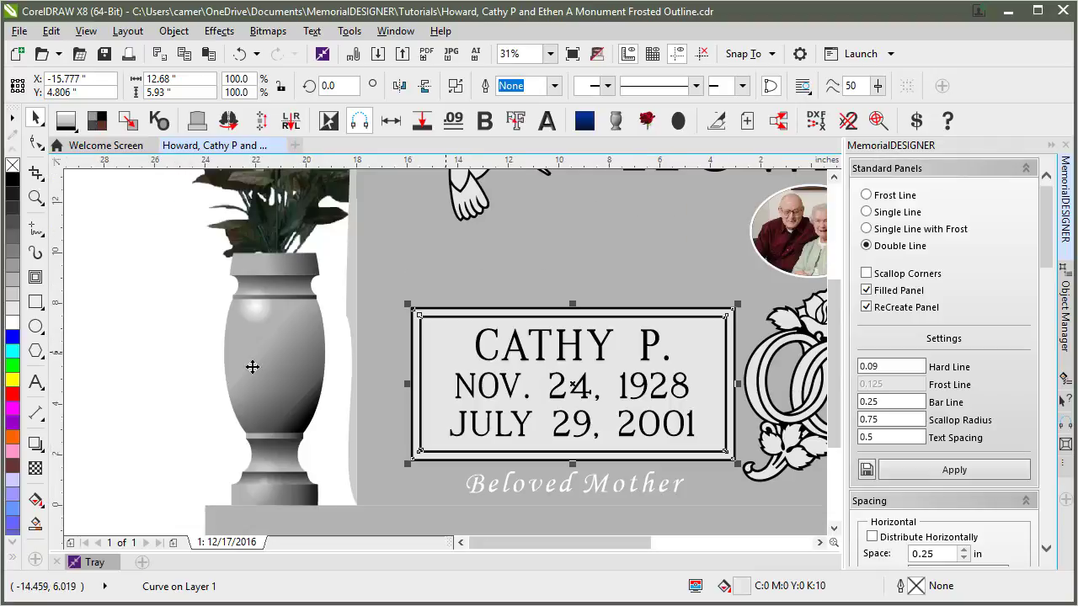
# Try to stretch the left panel's outline and fill together to about 15.42 inches wide, and undo the stretch.
pyautogui.click(669, 305)
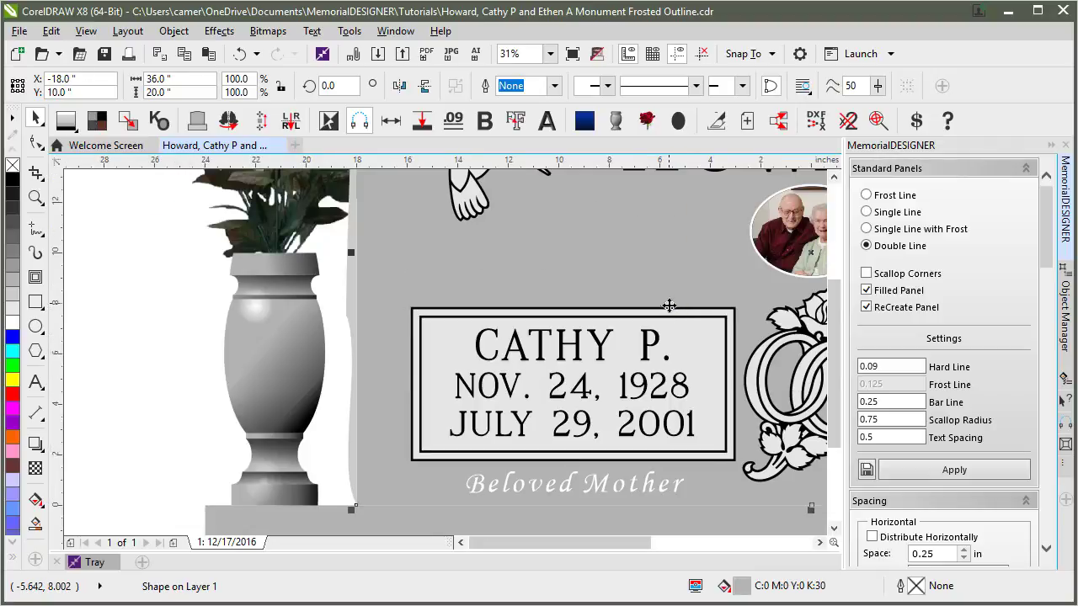
pyautogui.click(669, 307)
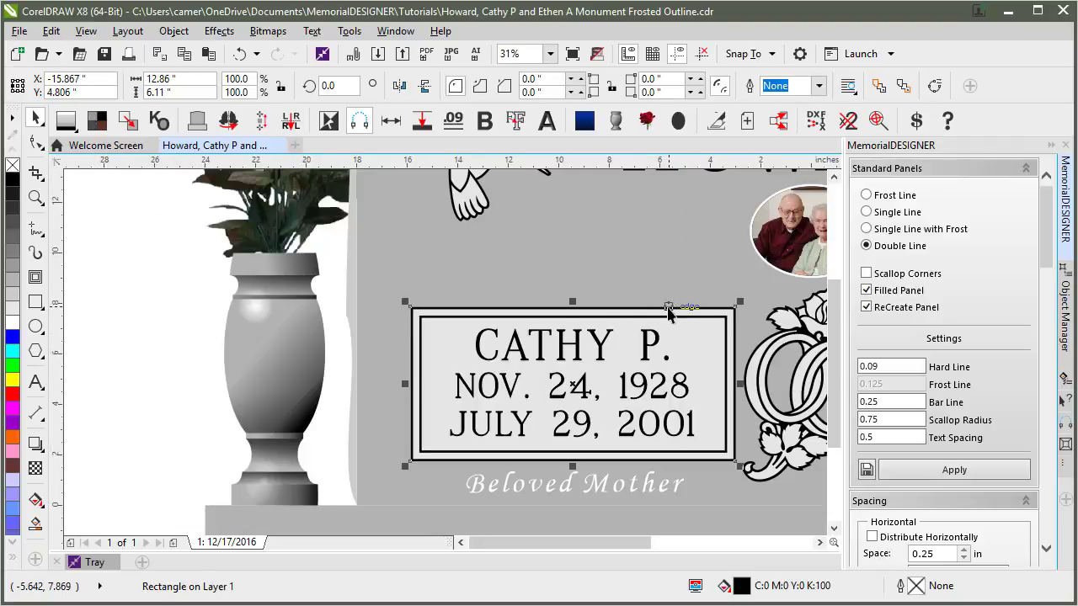
pyautogui.keyDown('shift'); pyautogui.click(450, 332); pyautogui.keyUp('shift')
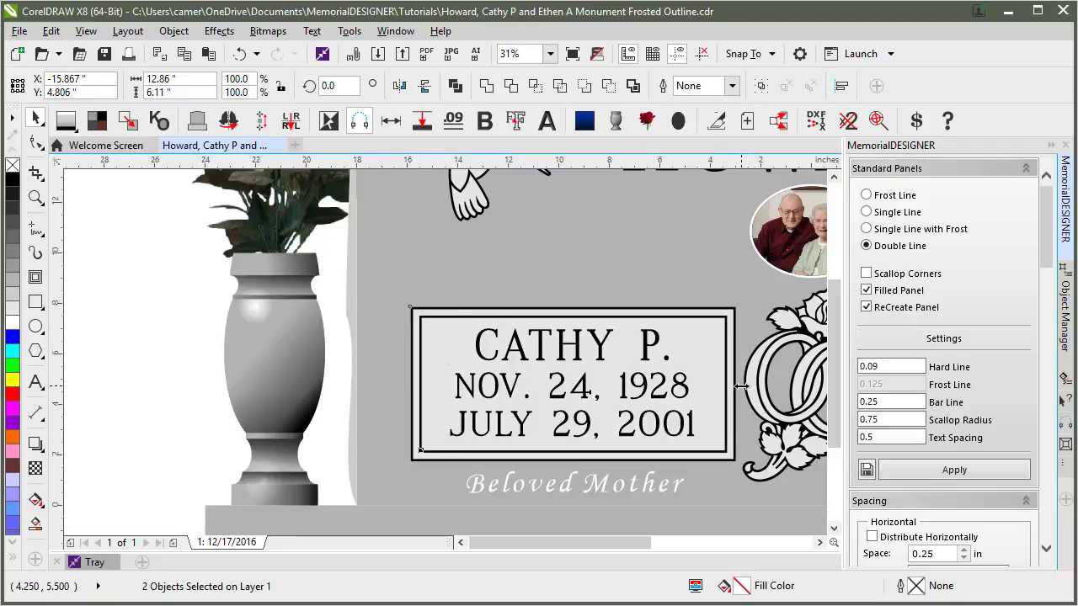
pyautogui.moveTo(740, 386); pyautogui.dragTo(772, 387)
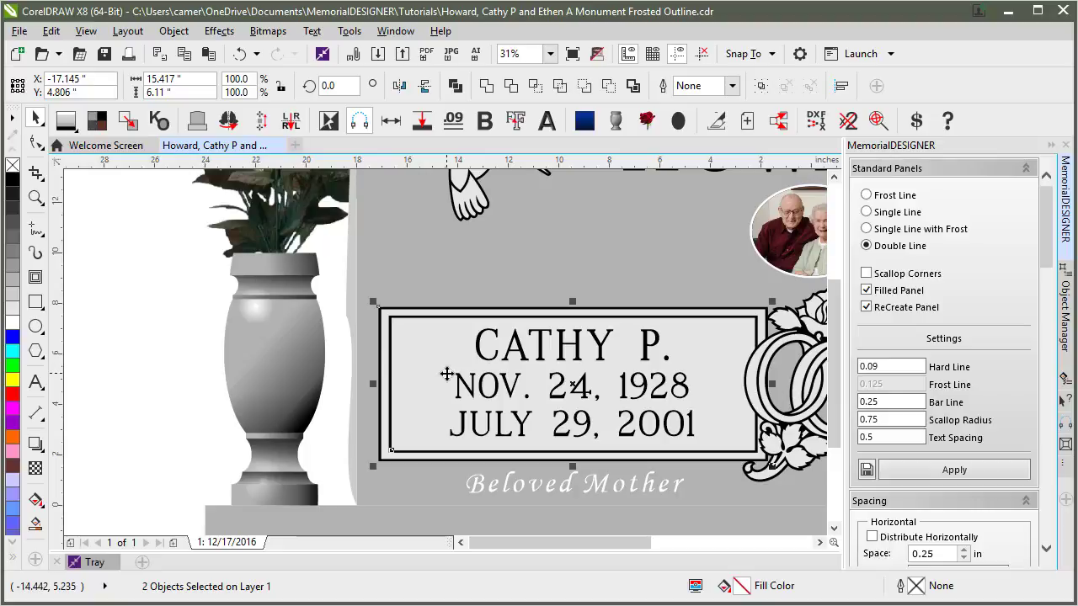
pyautogui.hotkey('ctrl', 'z')
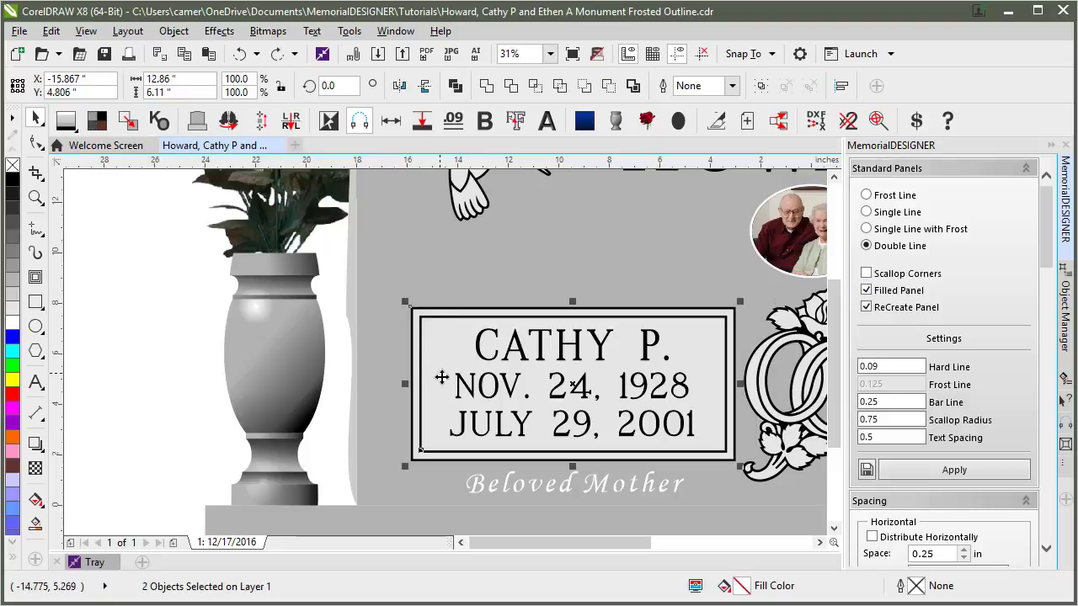
pyautogui.click(336, 254)
pyautogui.click(115, 276)
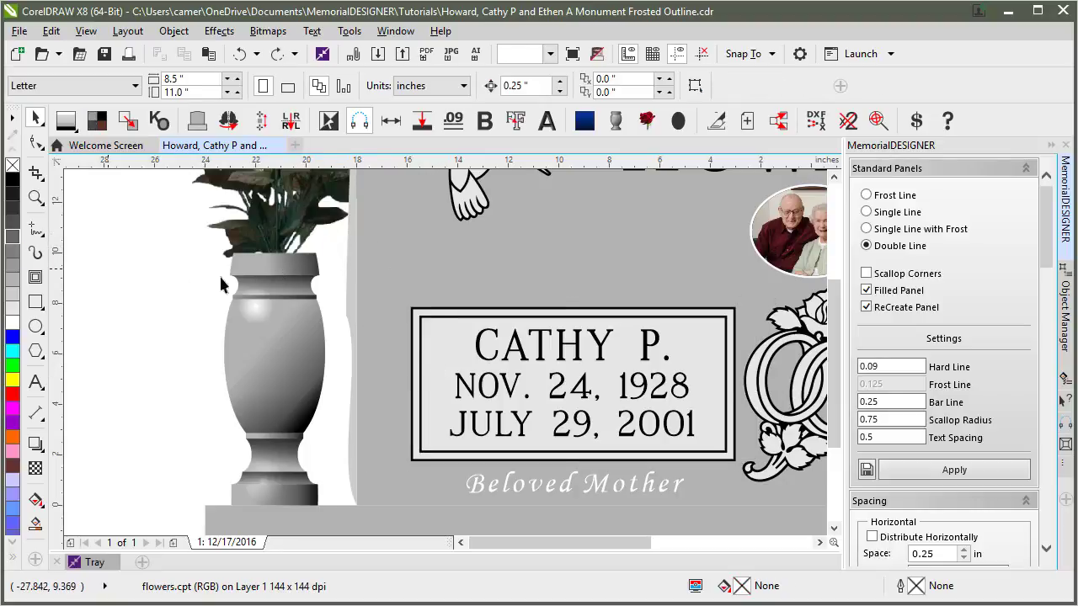
# Shift the two left-side node groups of the left panel's light fill curve outward by 0.75 inch with the Shape tool.
pyautogui.click(40, 125)
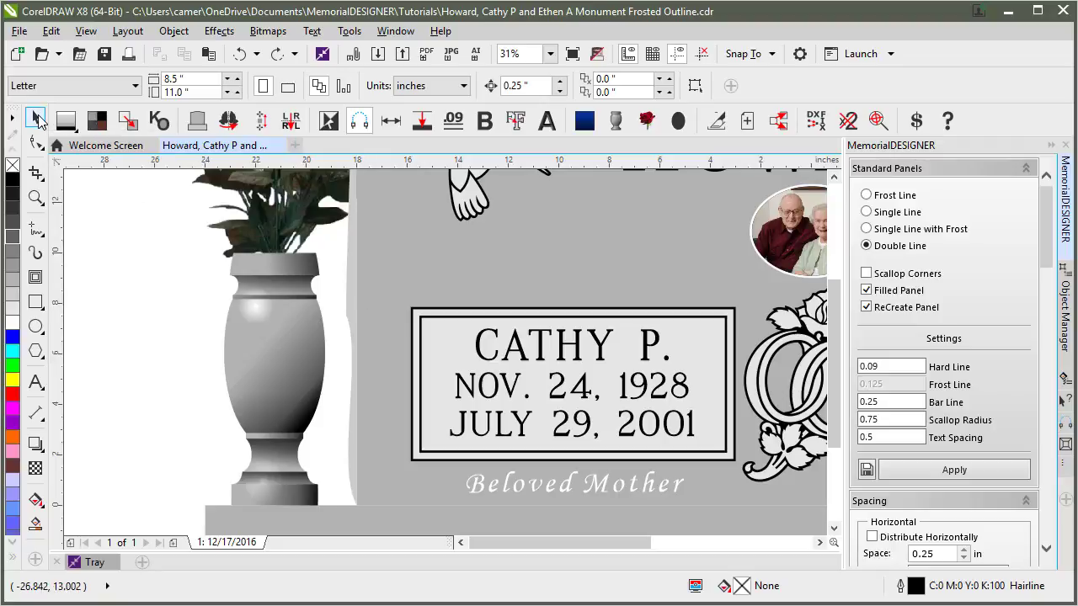
pyautogui.click(36, 147)
pyautogui.click(67, 140)
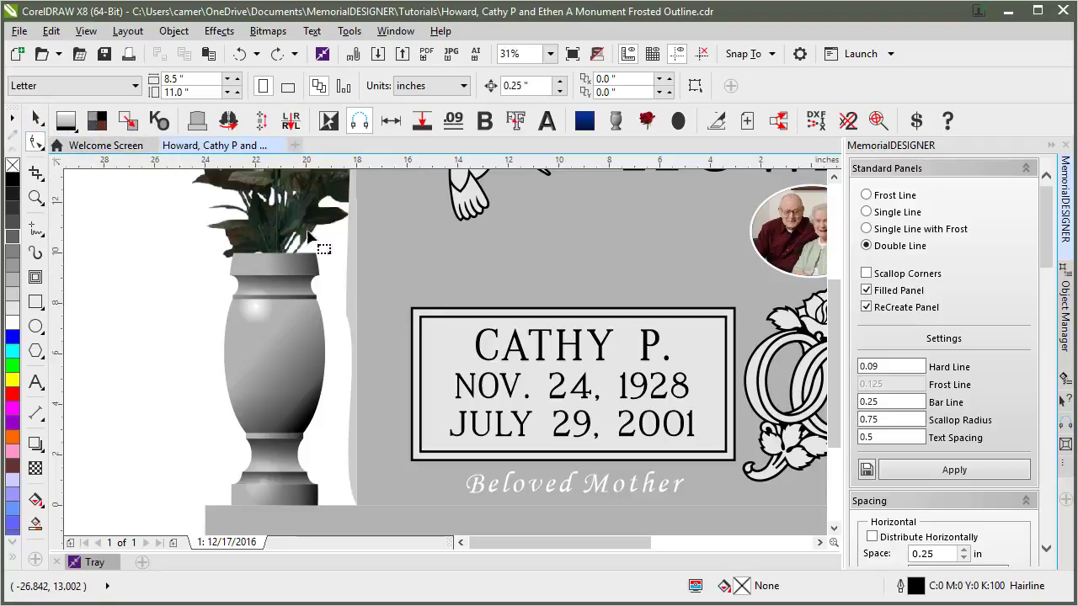
pyautogui.click(433, 336)
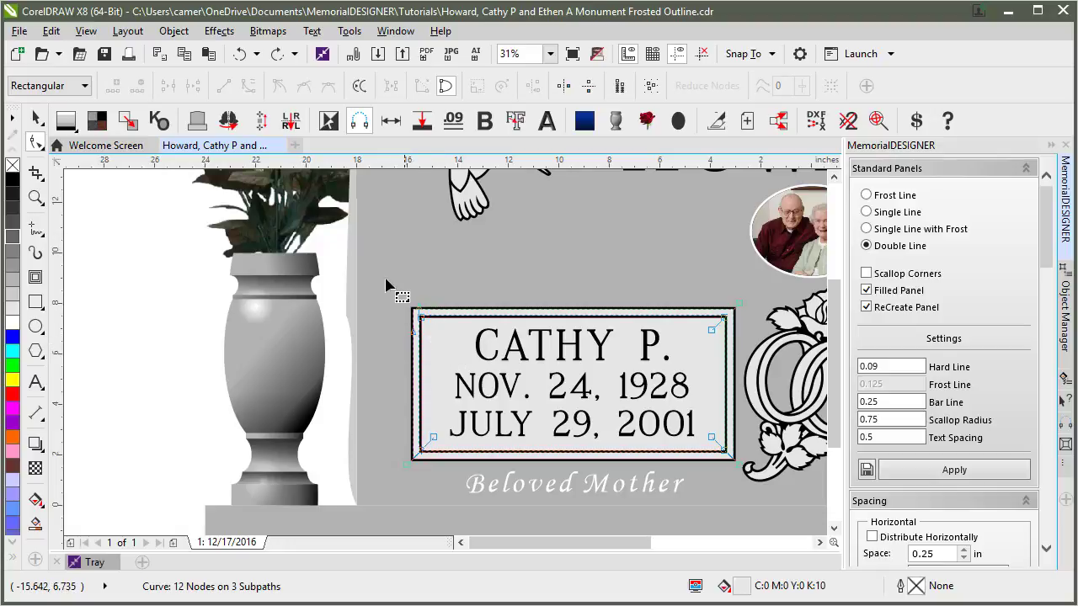
pyautogui.moveTo(386, 286); pyautogui.dragTo(482, 528)
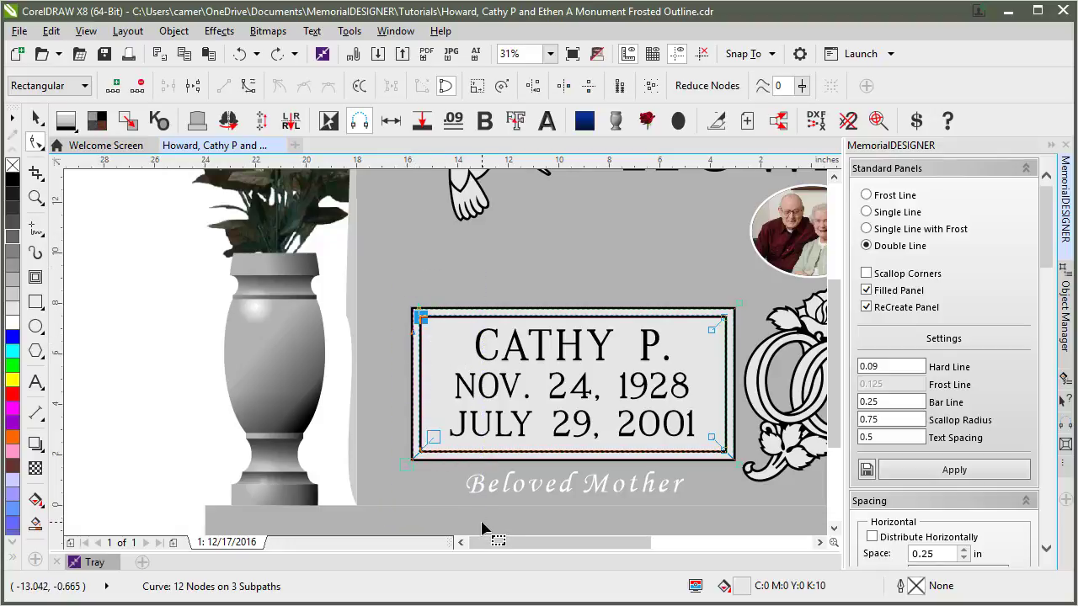
pyautogui.press('Left')
pyautogui.press('Left')
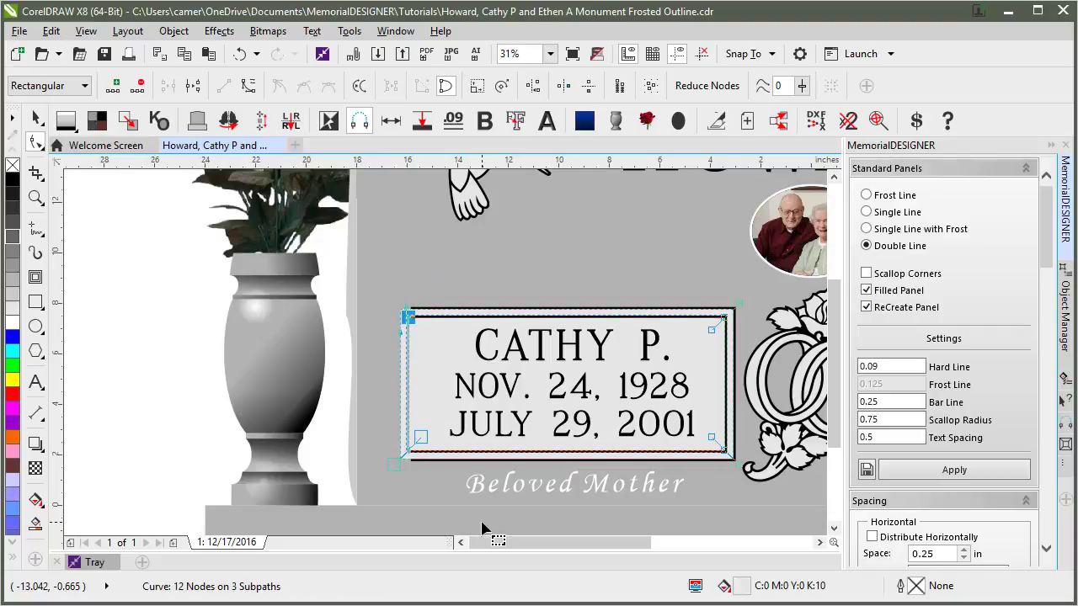
pyautogui.press('Left')
# Shift the right-side nodes of the left panel's light fill curve outward by 0.75 inch.
pyautogui.moveTo(670, 266); pyautogui.dragTo(777, 507)
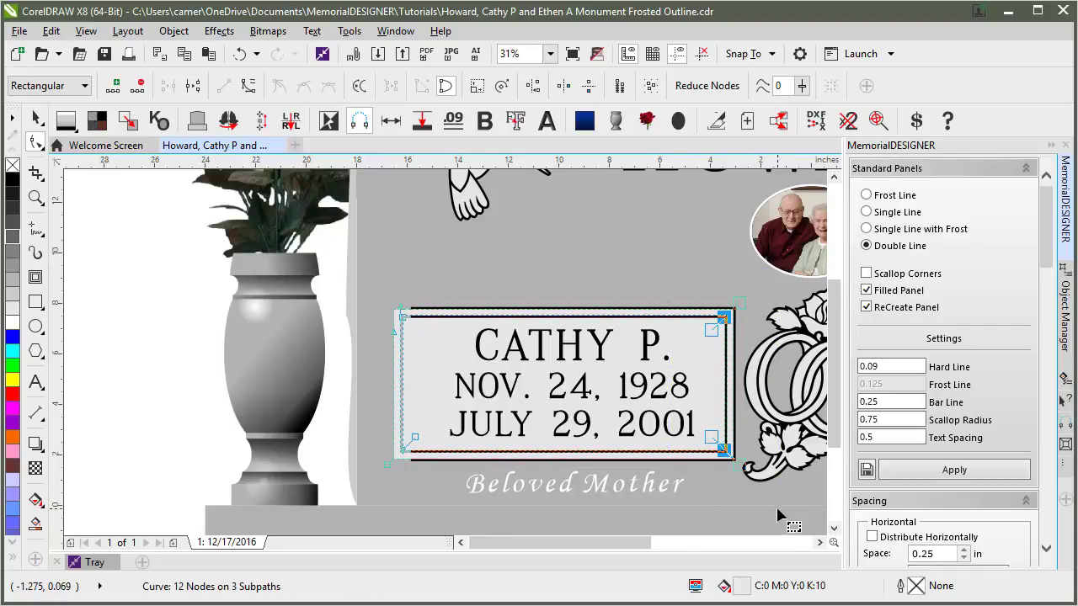
pyautogui.press('Right')
pyautogui.press('Right')
pyautogui.press('Right')
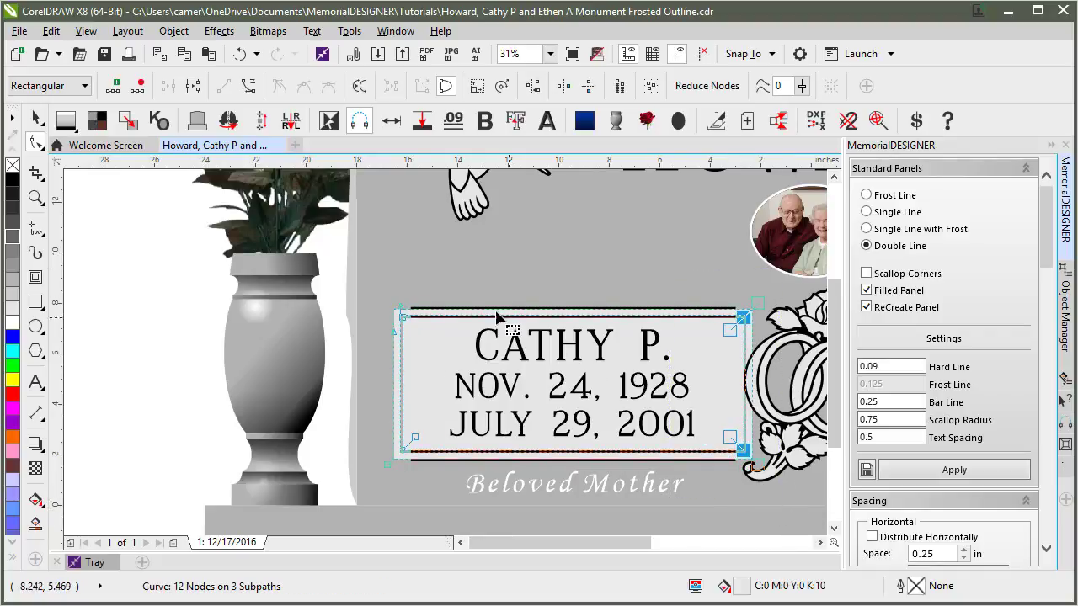
# Convert the left panel's black backing rectangle to curves and move its side nodes outward to make it 14.36 inches wide.
pyautogui.click(416, 311)
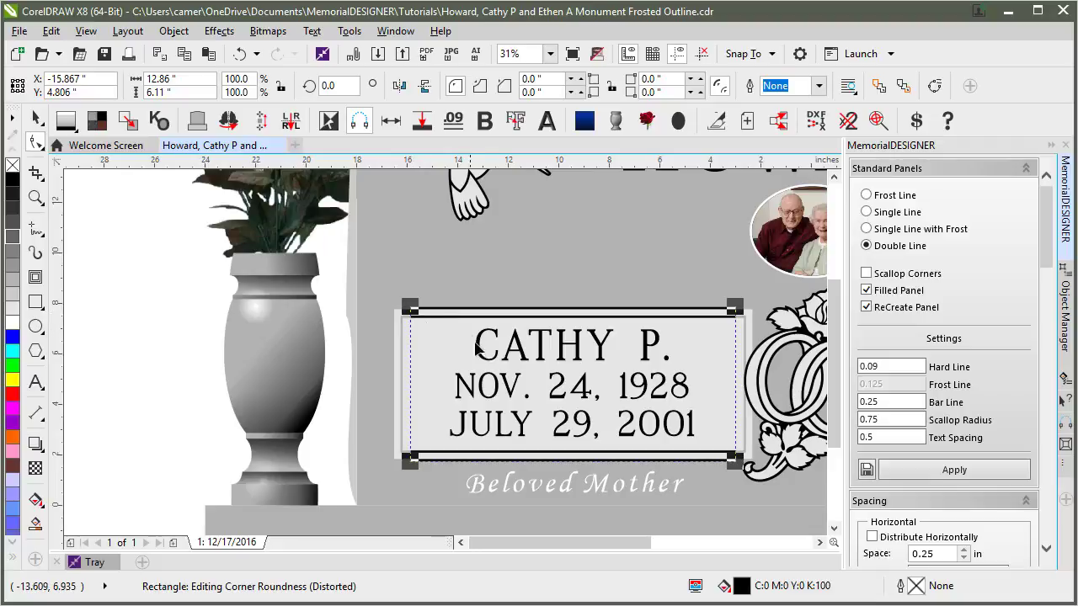
pyautogui.hotkey('ctrl', 'q')
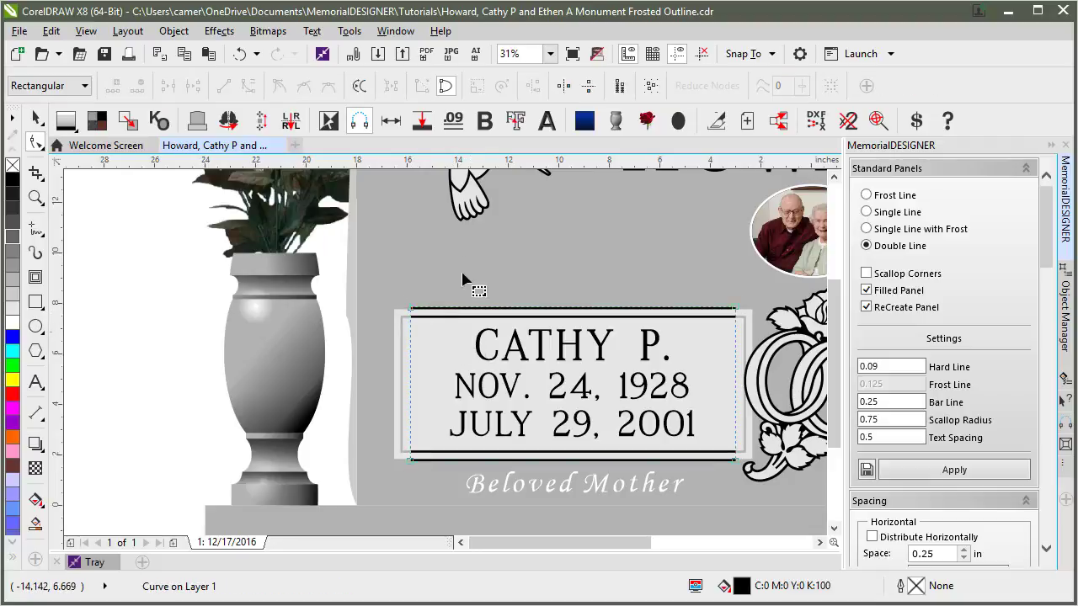
pyautogui.moveTo(412, 463); pyautogui.dragTo(386, 501)
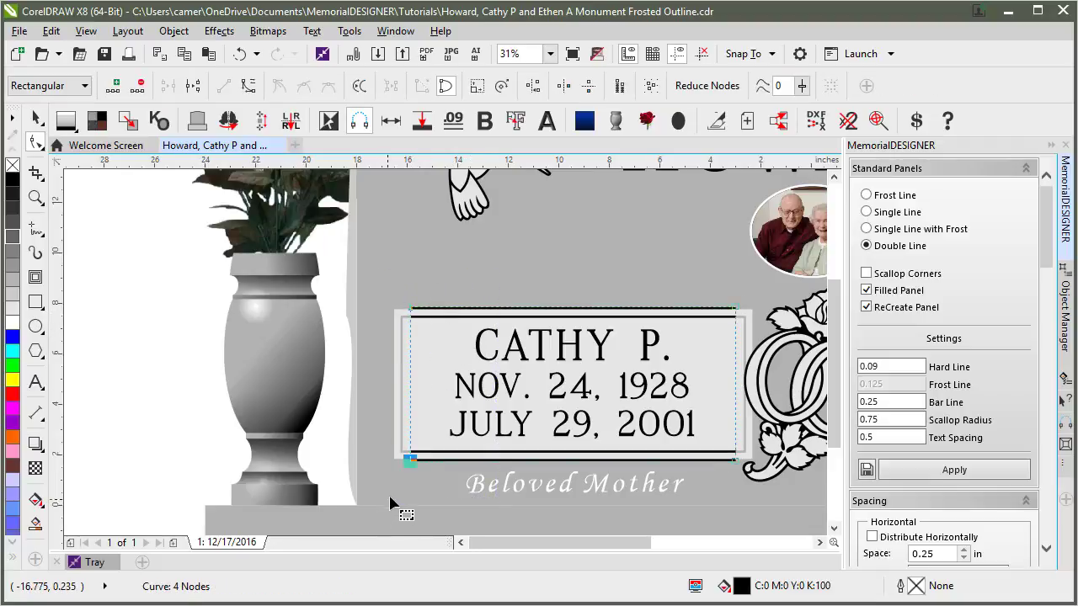
pyautogui.press('Left')
pyautogui.moveTo(657, 261); pyautogui.dragTo(766, 489)
pyautogui.press('Right')
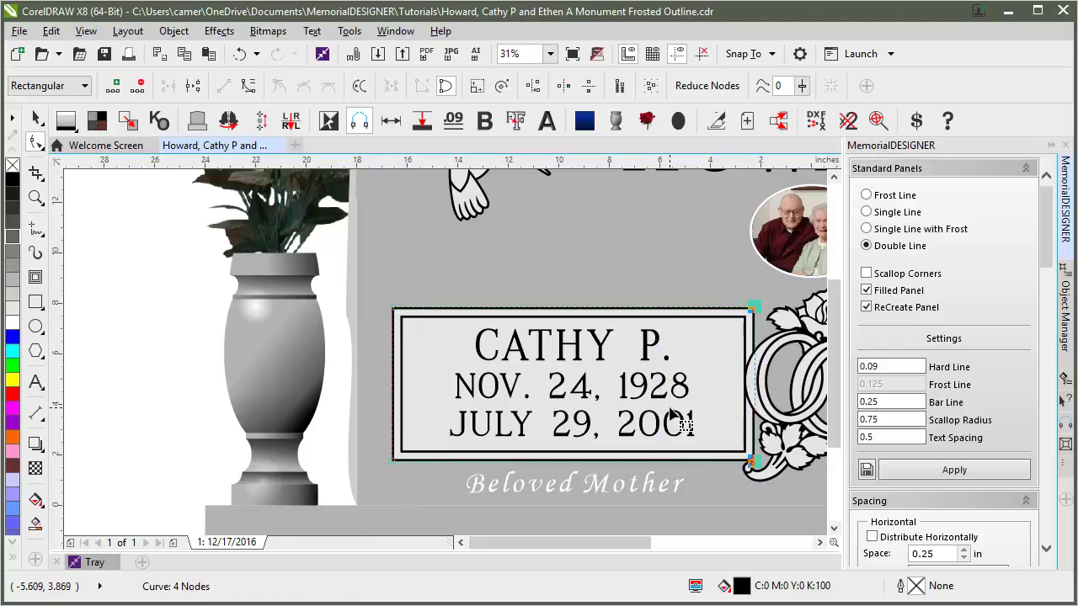
pyautogui.click(35, 118)
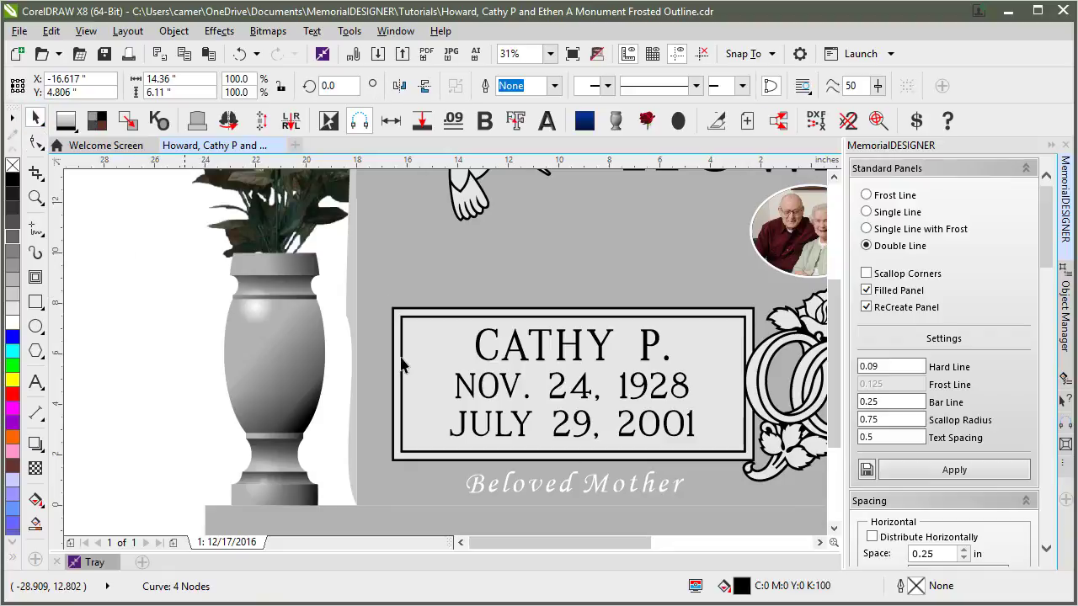
pyautogui.press('Escape')
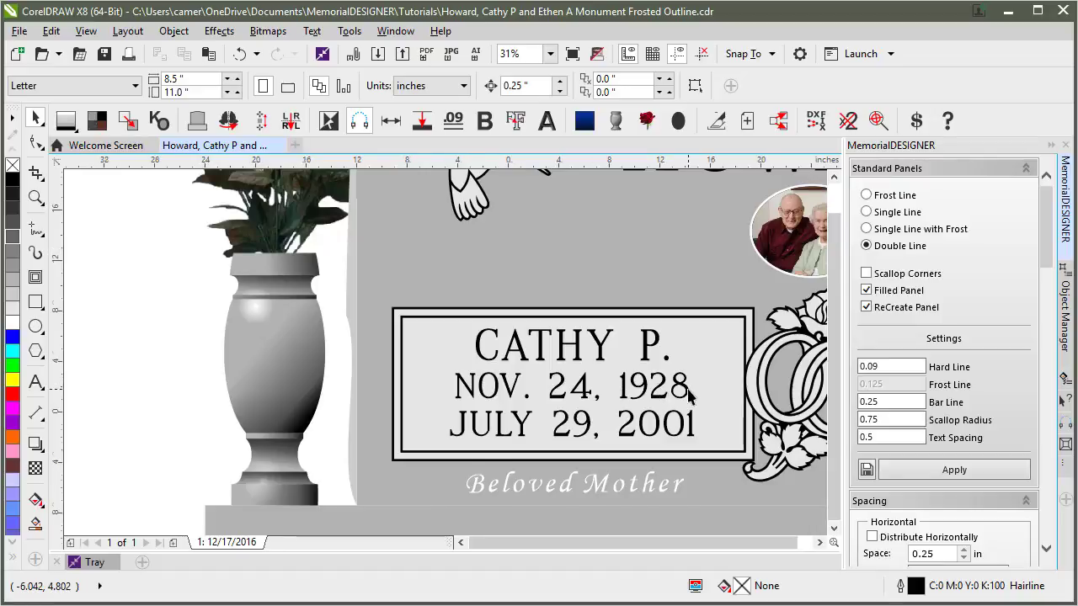
# Recreate the right panel around its inscription as a Frost Line panel.
pyautogui.press('F4')
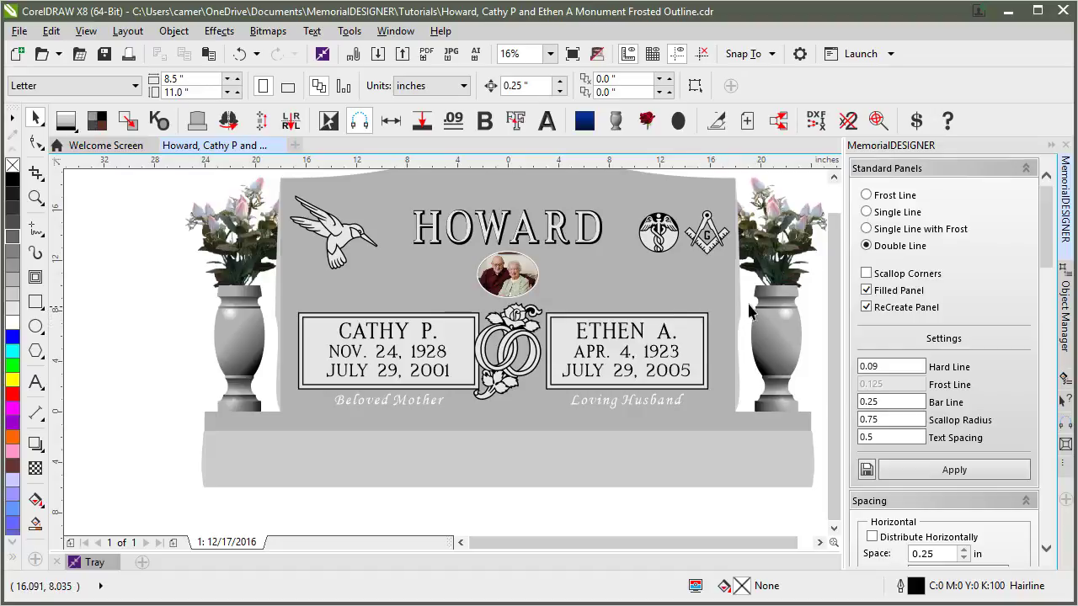
pyautogui.moveTo(748, 298); pyautogui.dragTo(535, 396)
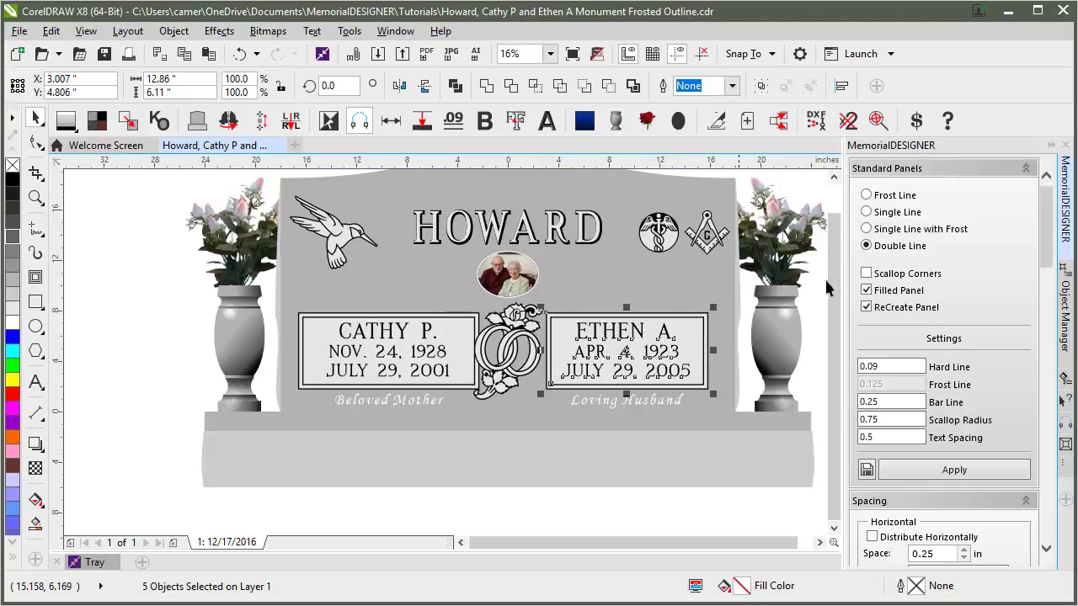
pyautogui.click(867, 196)
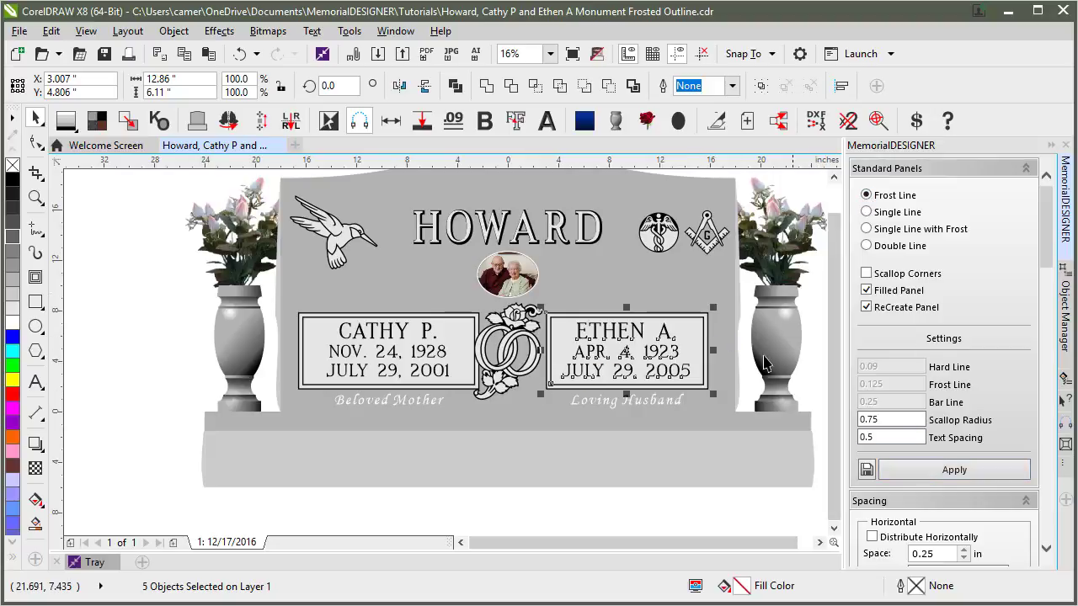
pyautogui.click(919, 476)
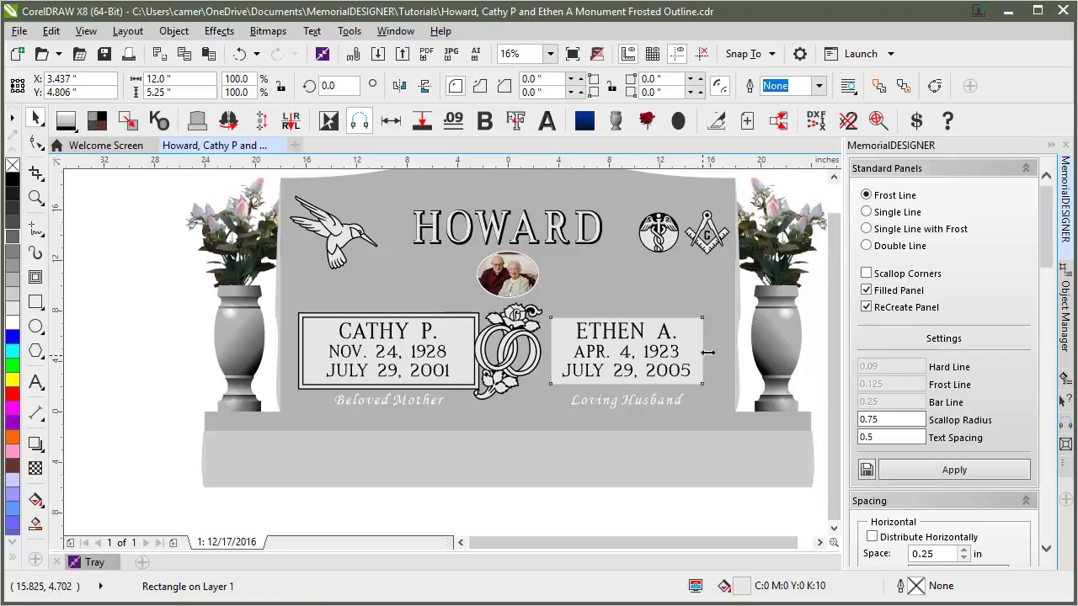
# Widen the right frost panel symmetrically to about 13.84 inches and recreate it as a Double Line panel.
pyautogui.moveTo(705, 352); pyautogui.dragTo(723, 357)
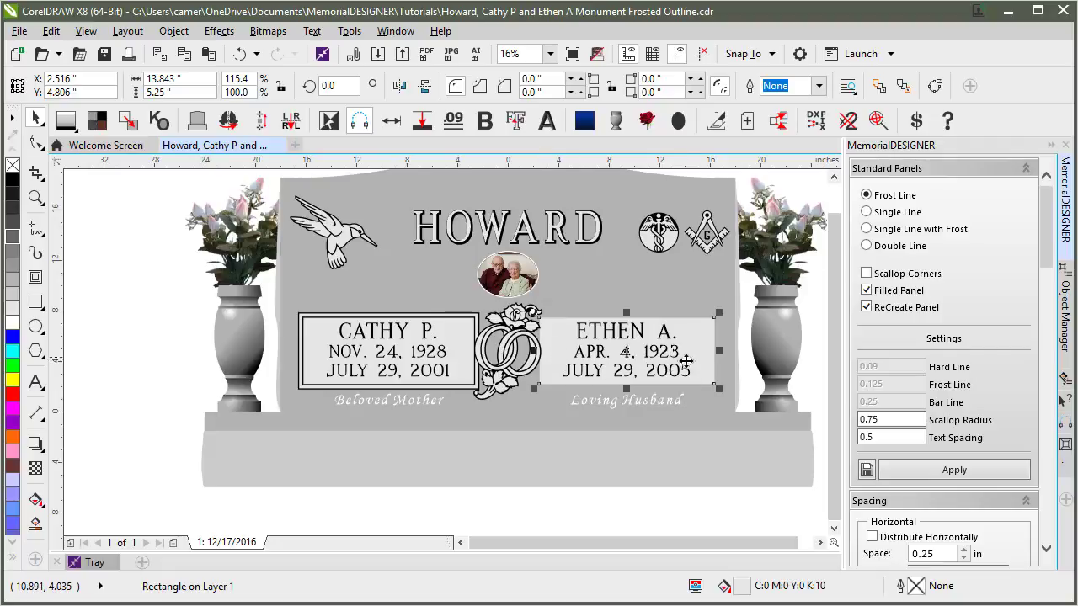
pyautogui.click(871, 245)
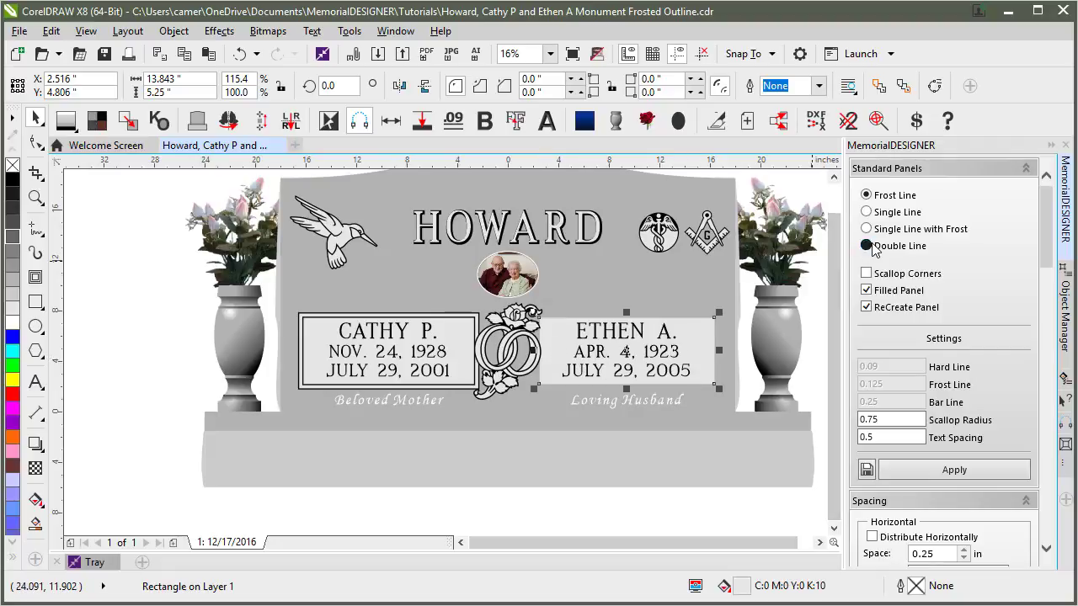
pyautogui.click(961, 471)
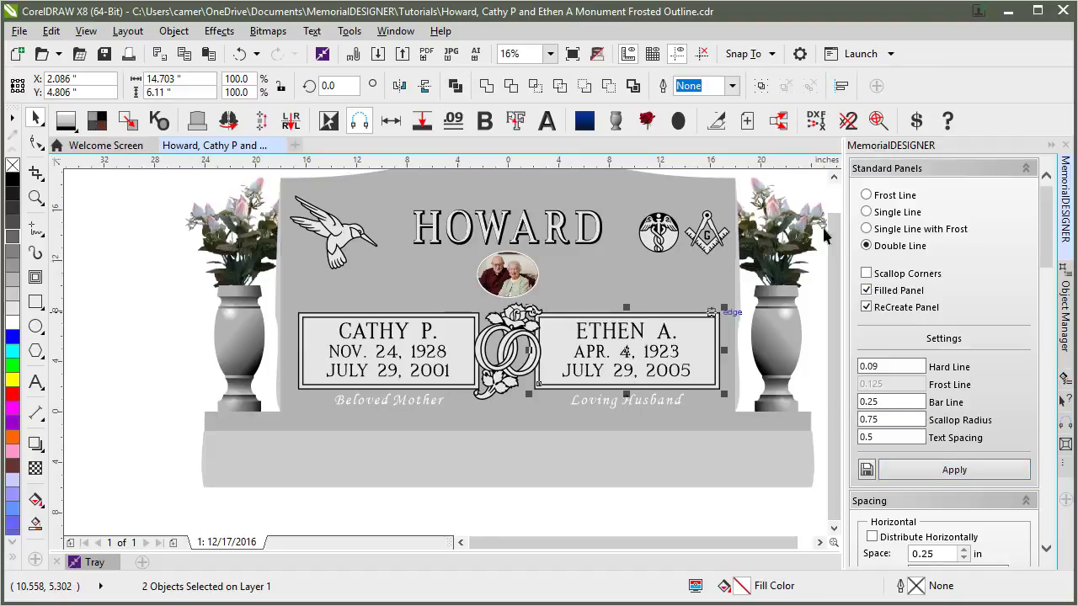
pyautogui.click(270, 310)
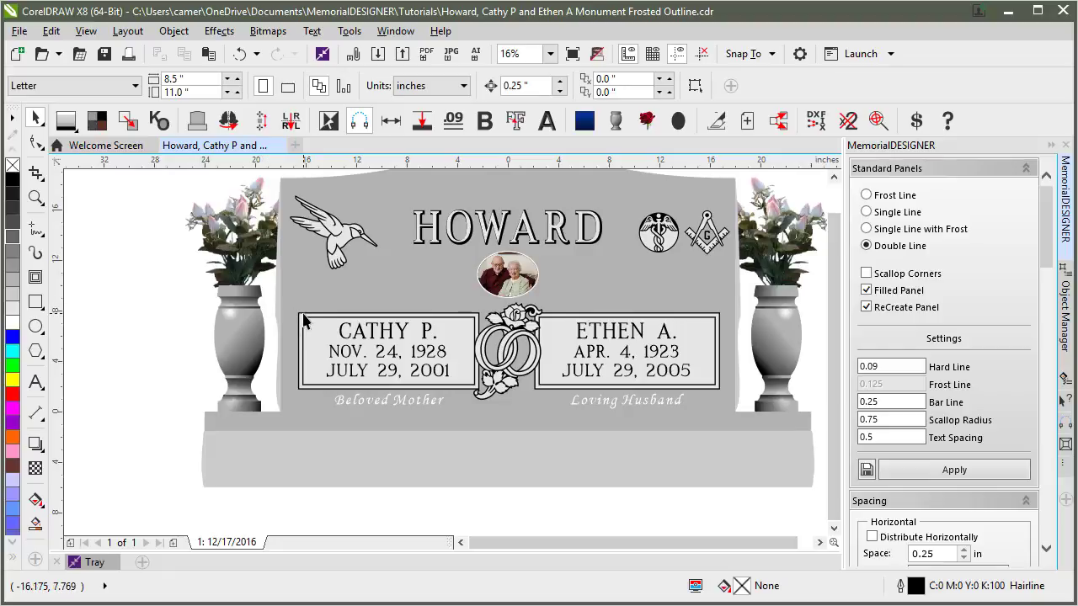
# Select the left panel's fill and backing together and stretch them symmetrically to about 32.46 inches wide, across both inscriptions.
pyautogui.scroll(2, 321, 327)
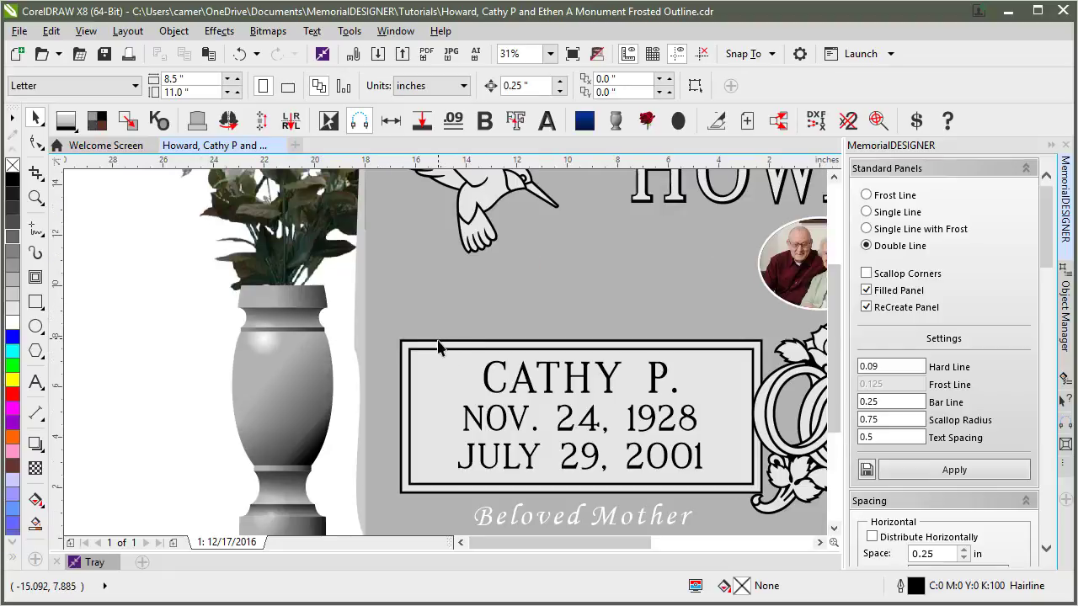
pyautogui.click(438, 346)
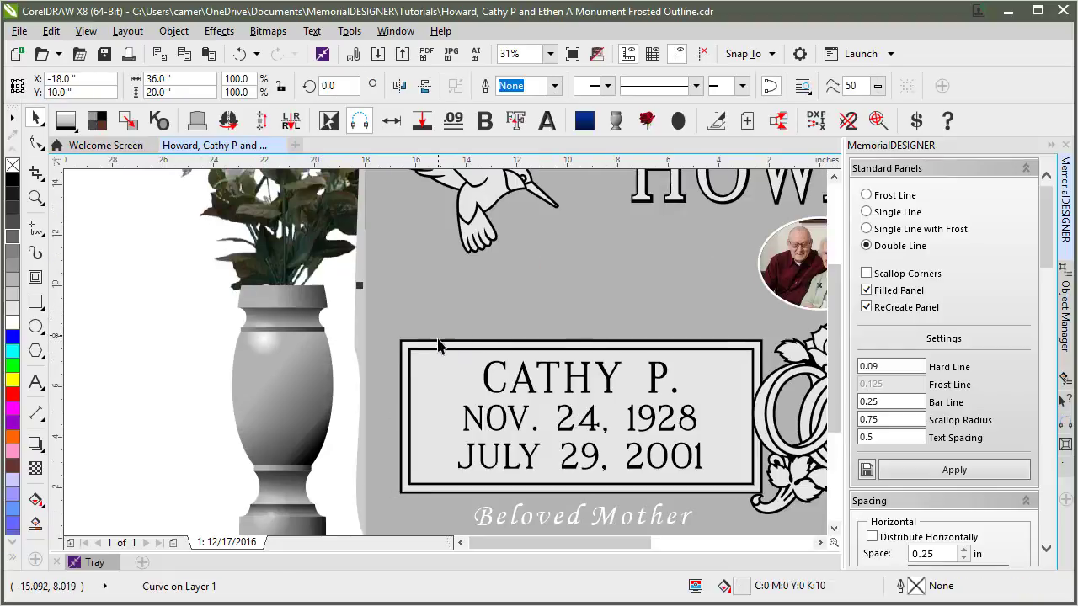
pyautogui.click(439, 354)
pyautogui.click(440, 366)
pyautogui.keyDown('shift'); pyautogui.click(441, 366); pyautogui.keyUp('shift')
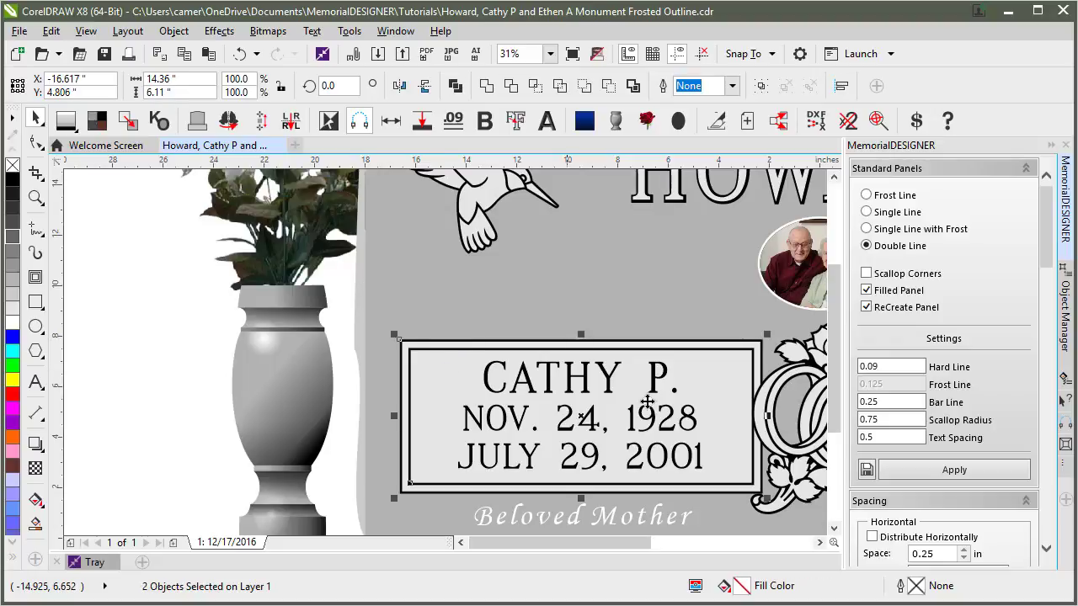
pyautogui.scroll(-2, 447, 354)
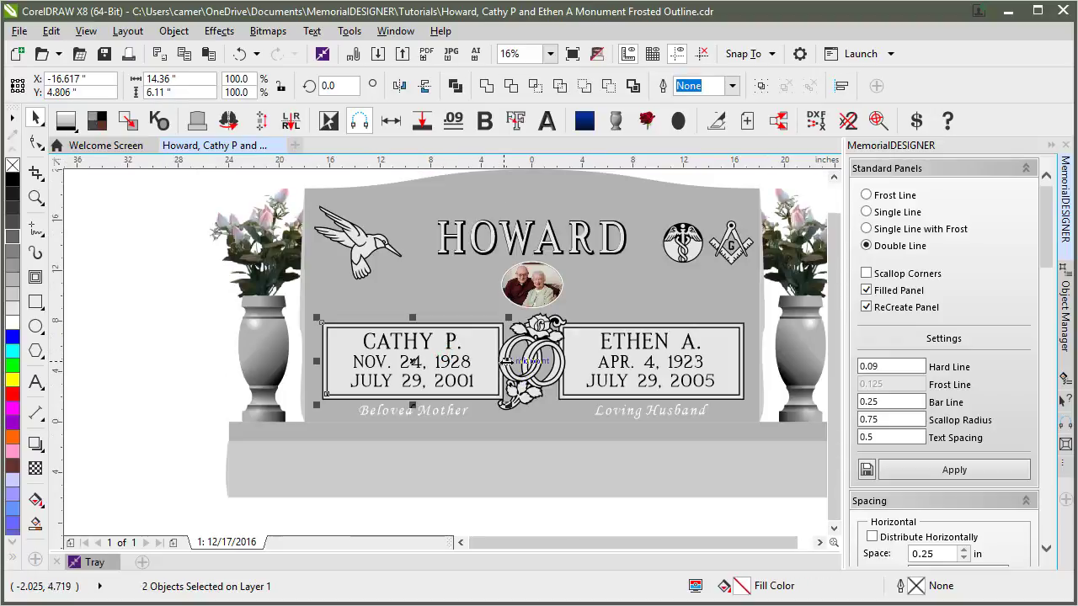
pyautogui.moveTo(506, 361); pyautogui.dragTo(735, 371)
# Inspect the stretched double-line panel's side borders up close and across the whole monument.
pyautogui.scroll(4, 338, 362)
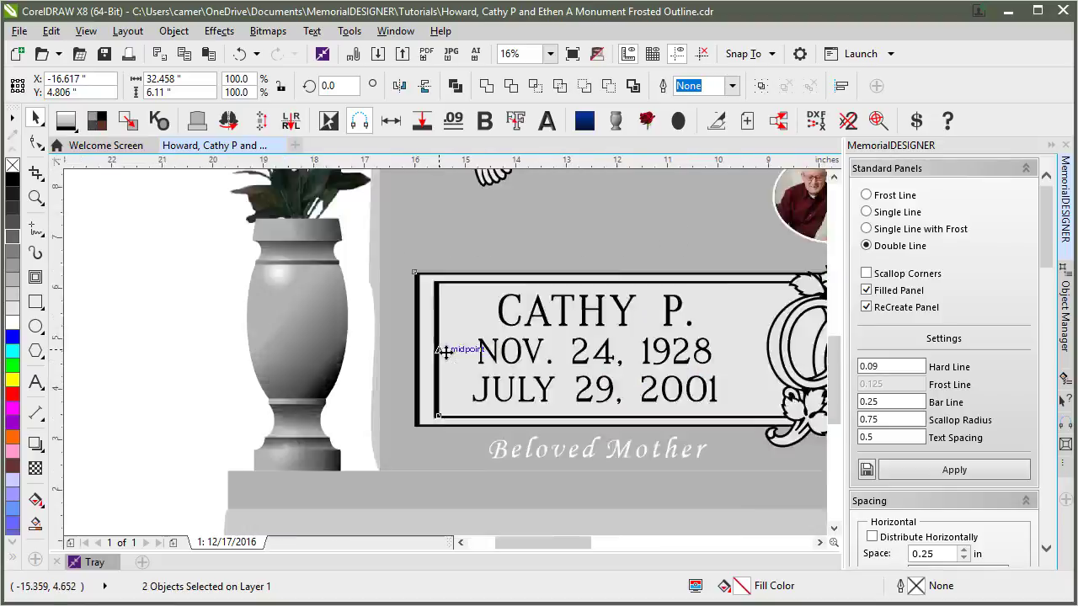
pyautogui.scroll(5, 445, 352)
pyautogui.scroll(-3, 445, 352)
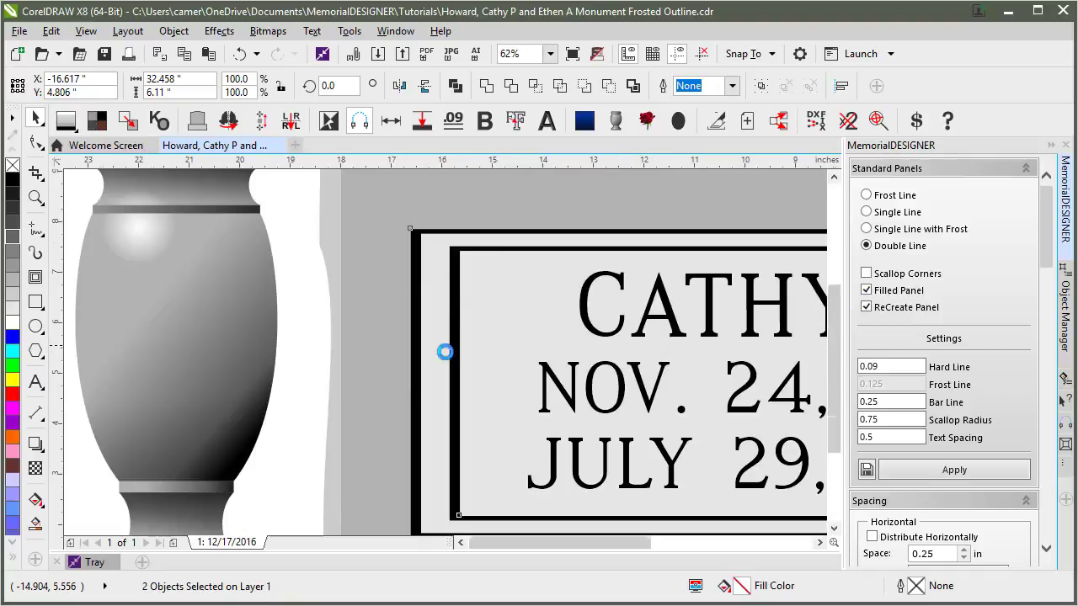
pyautogui.scroll(-3, 445, 352)
pyautogui.scroll(1, 582, 369)
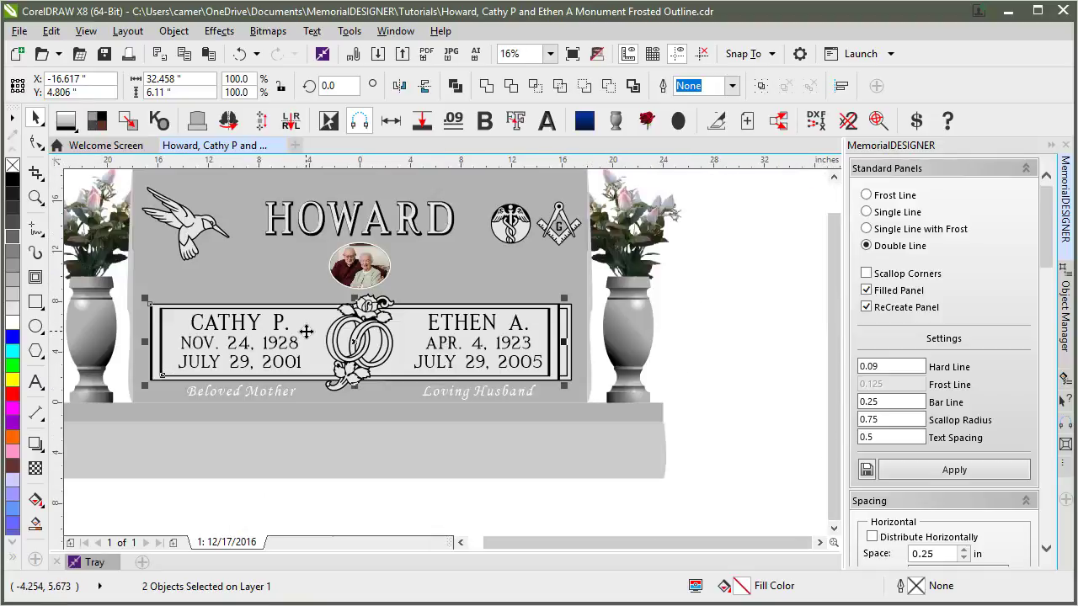
pyautogui.scroll(2, 306, 331)
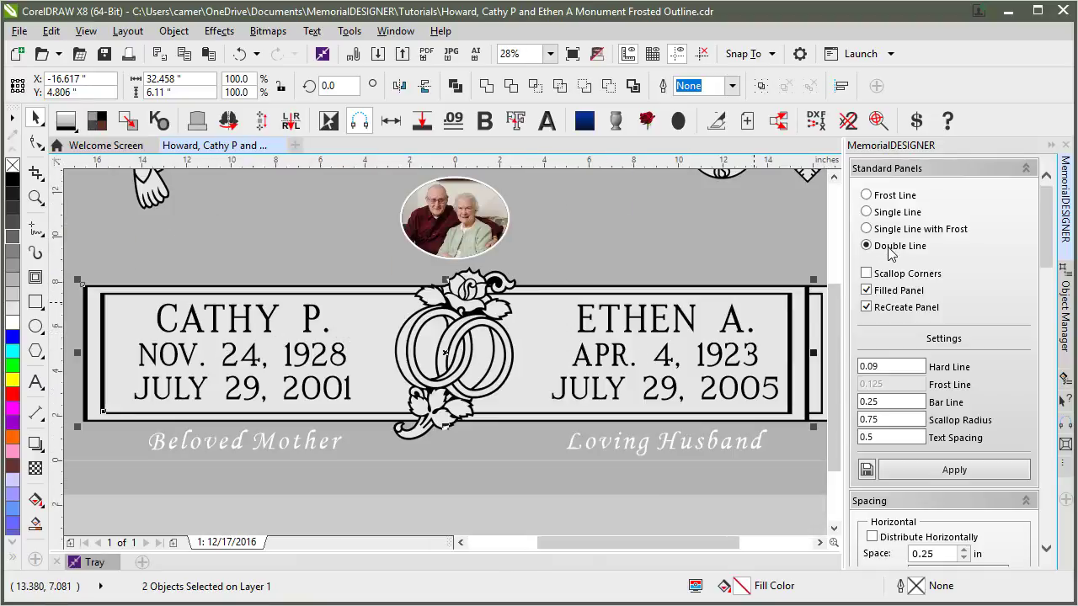
# Recreate the stretched wide panel as a Double Line panel and centre its fill and backing horizontally on the monument tablet.
pyautogui.click(952, 473)
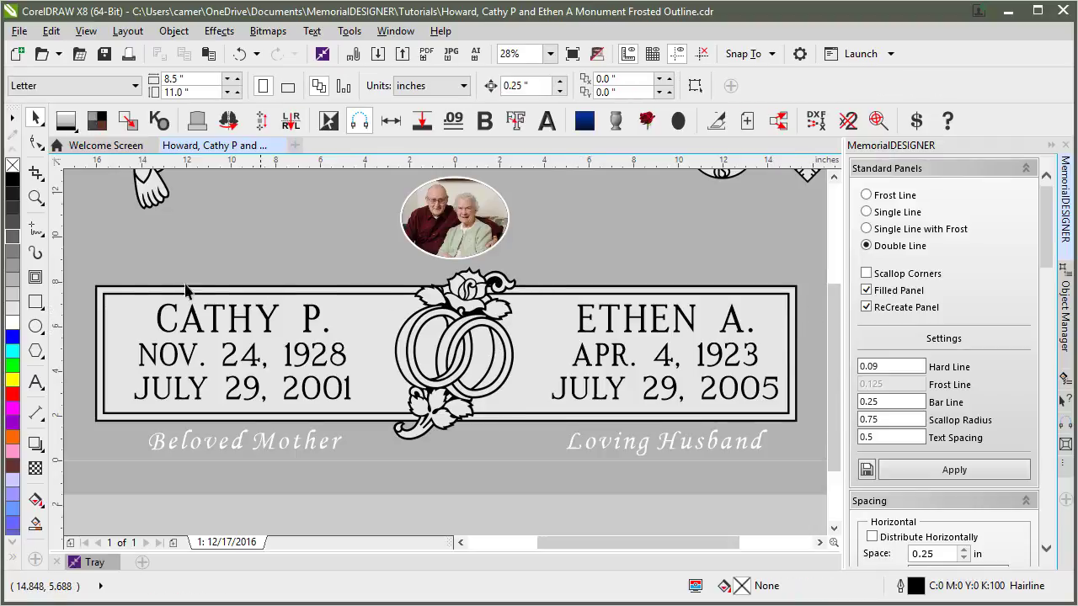
pyautogui.click(109, 287)
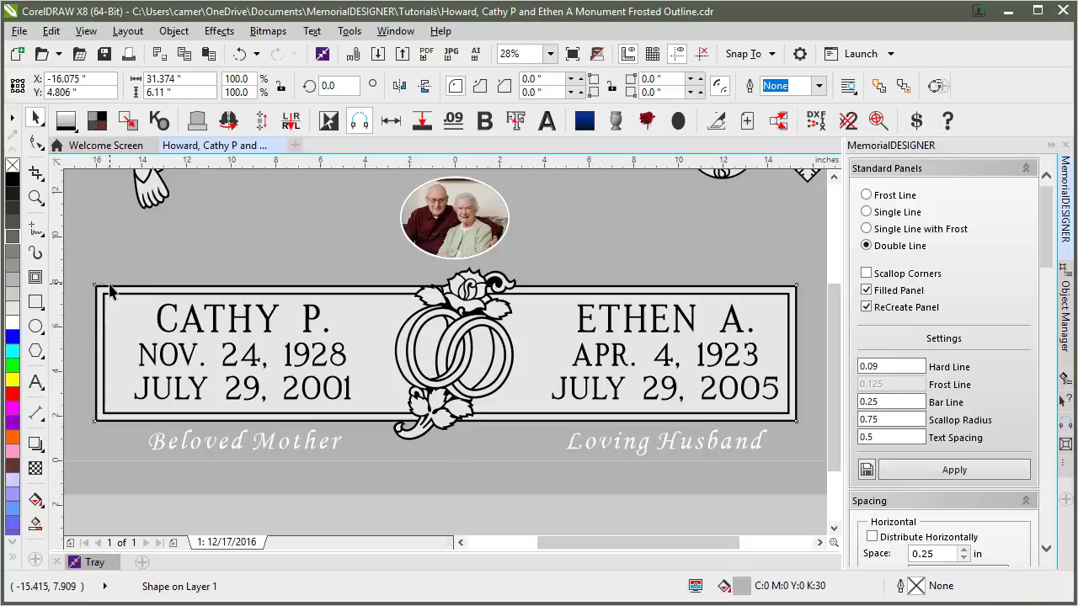
pyautogui.click(110, 287)
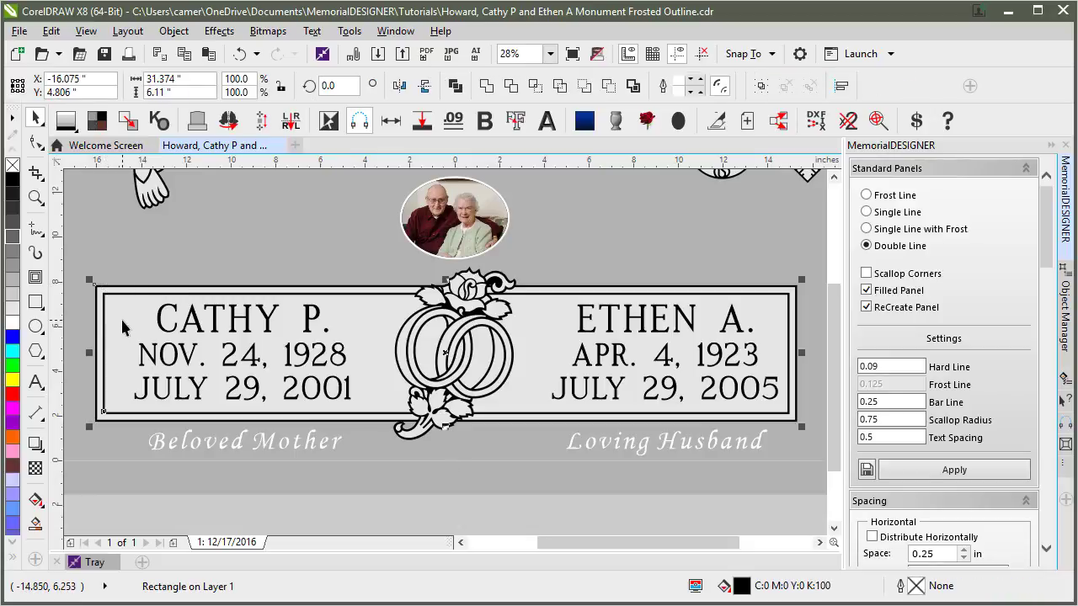
pyautogui.keyDown('shift'); pyautogui.click(122, 326); pyautogui.keyUp('shift')
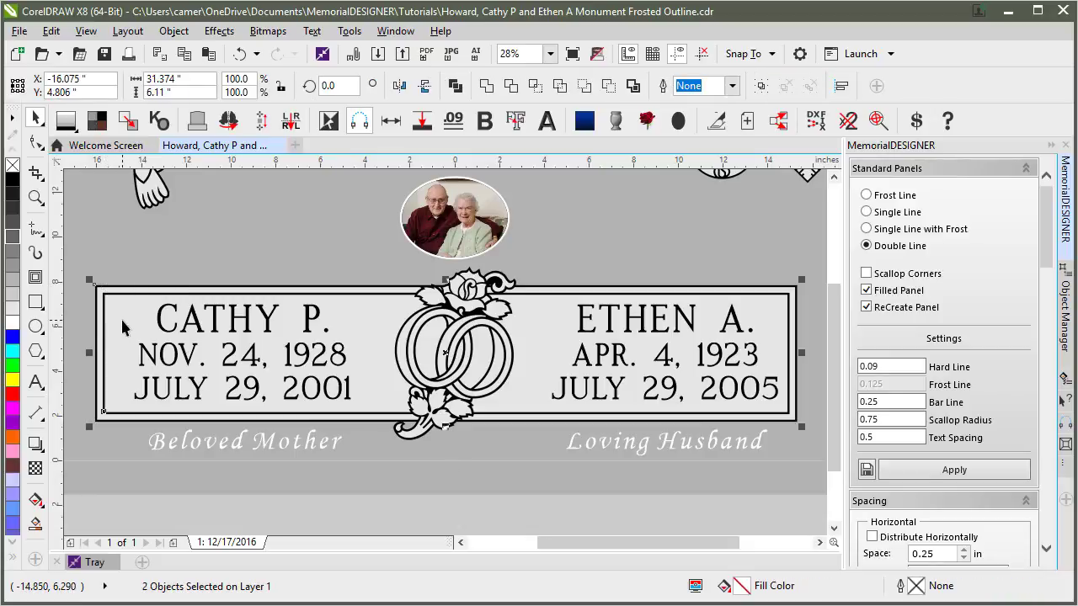
pyautogui.keyDown('shift'); pyautogui.click(311, 225); pyautogui.keyUp('shift')
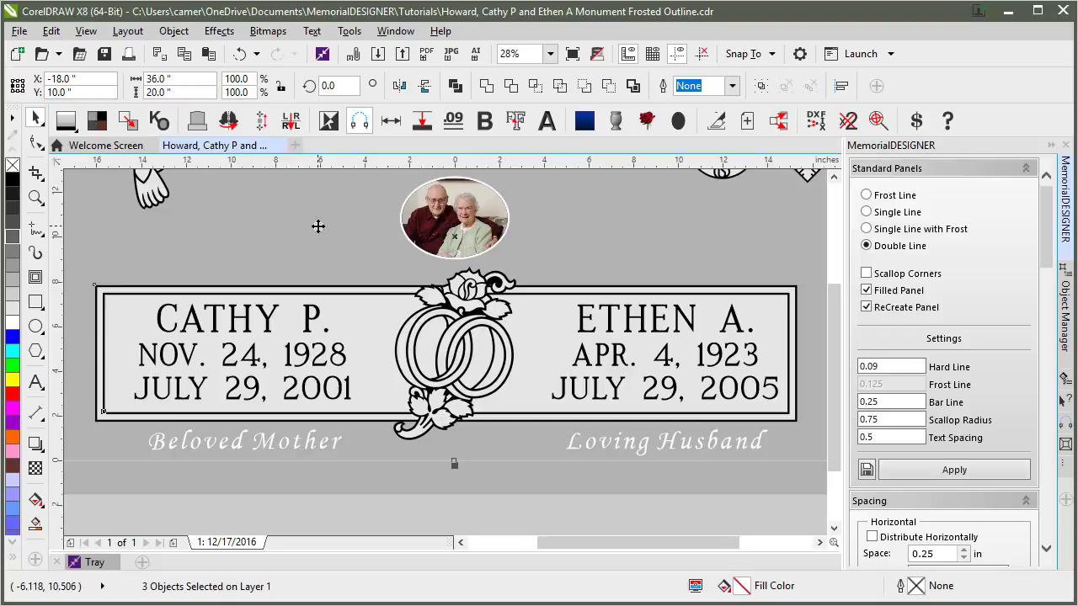
pyautogui.press('c')
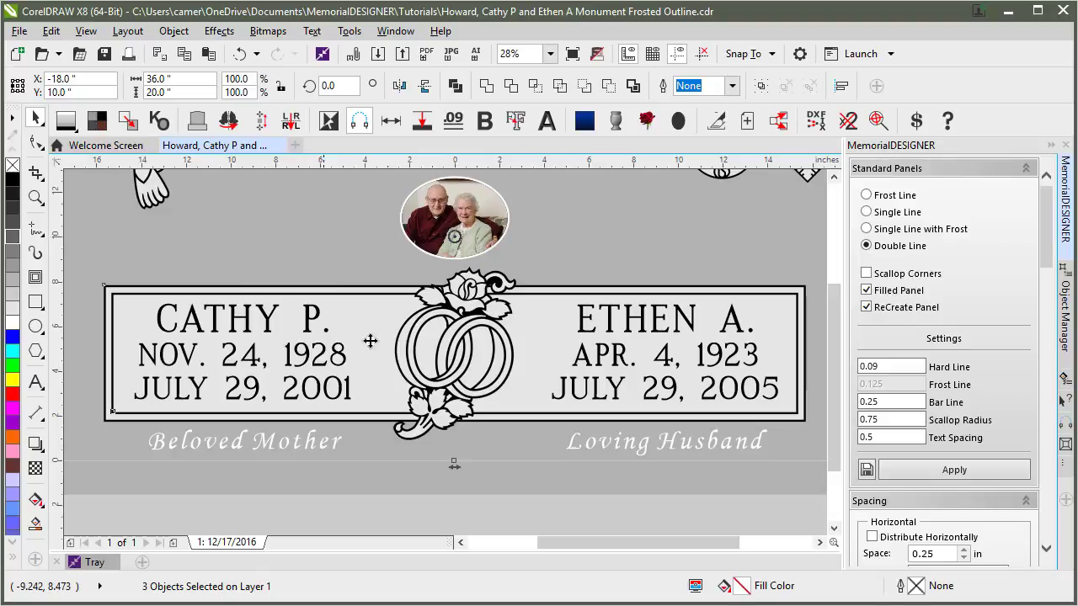
pyautogui.press('F4')
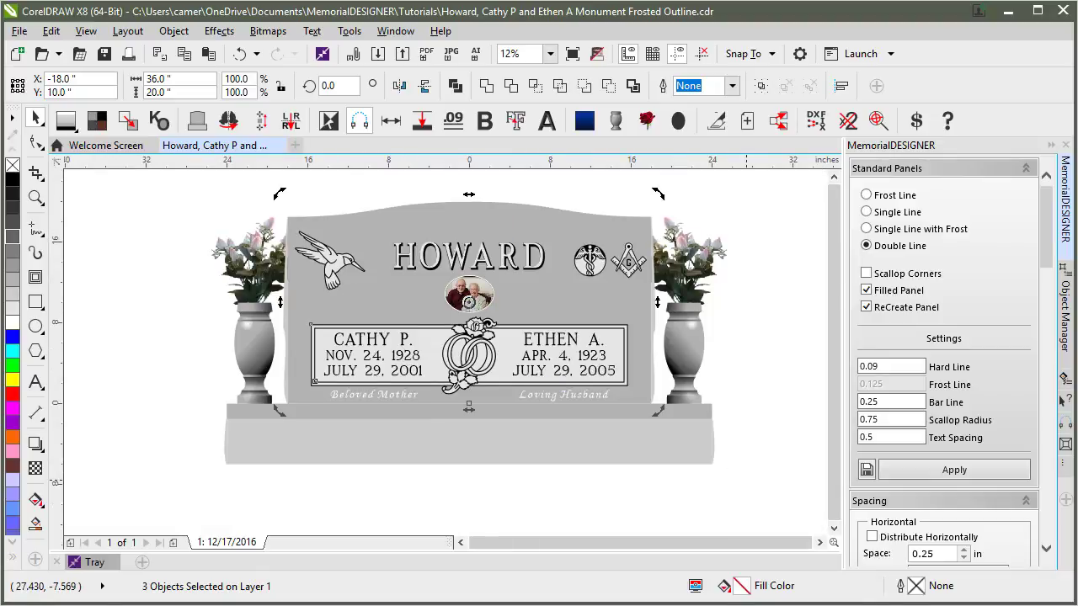
pyautogui.press('Escape')
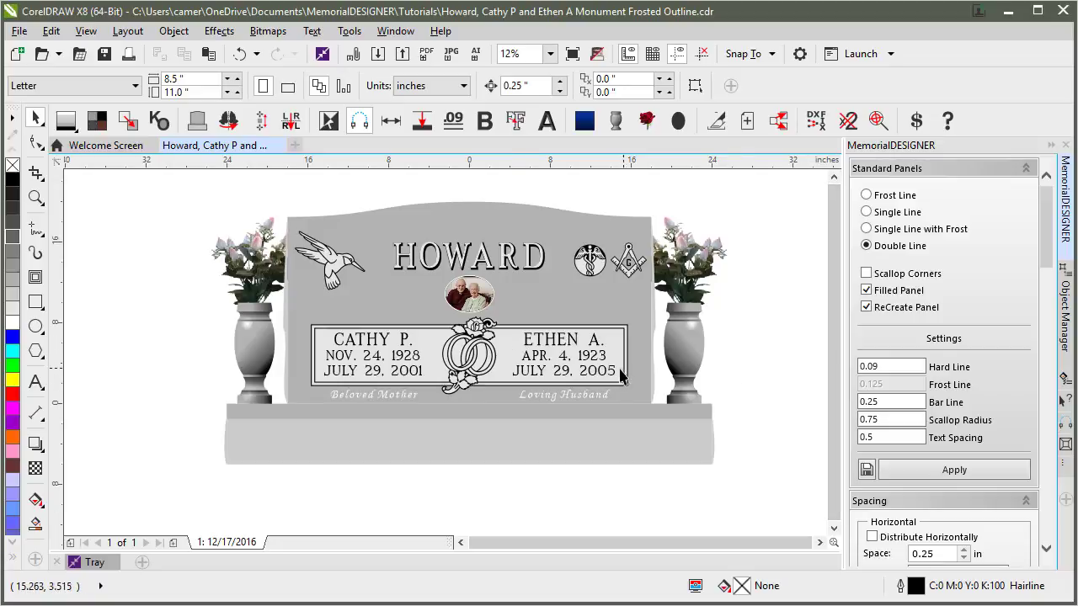
# Widen the wide panel's fill and backing symmetrically to about 33.40 inches and recreate them as a Double Line panel.
pyautogui.scroll(2, 412, 378)
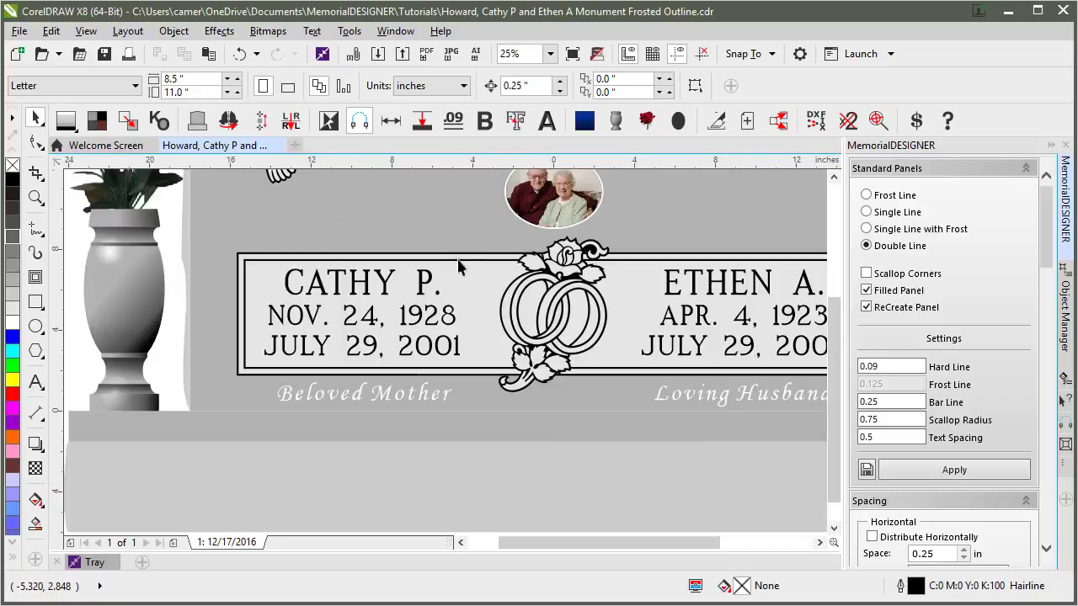
pyautogui.click(469, 254)
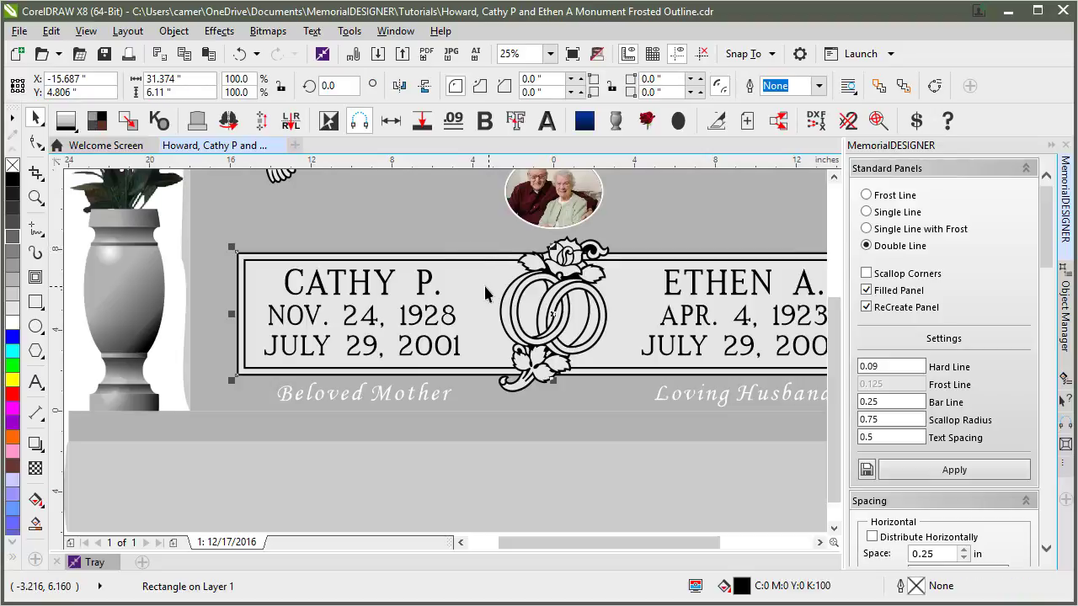
pyautogui.keyDown('shift'); pyautogui.click(614, 326); pyautogui.keyUp('shift')
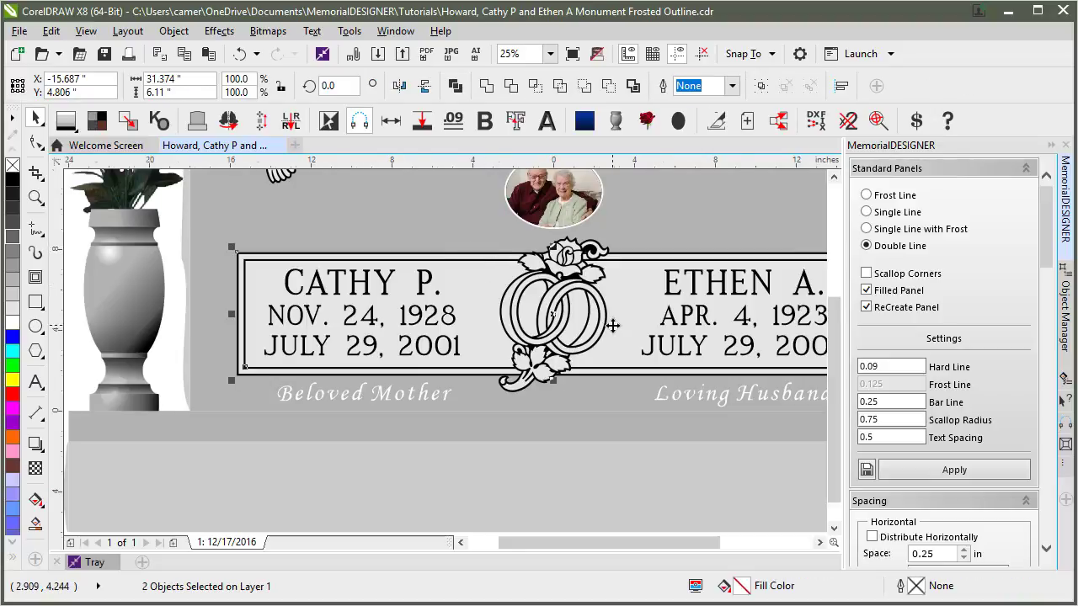
pyautogui.scroll(-1, 613, 325)
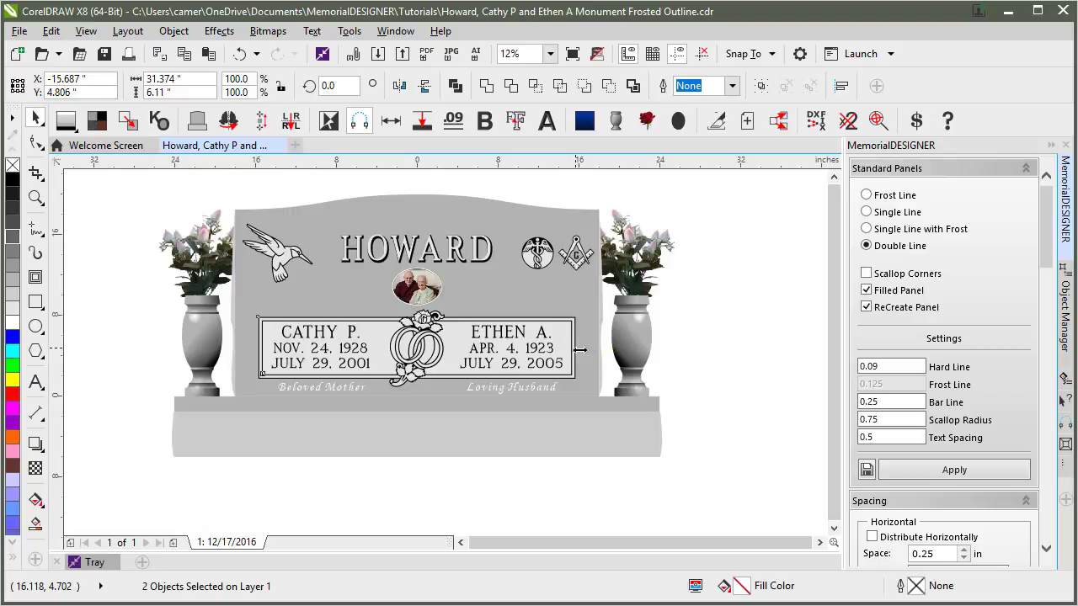
pyautogui.moveTo(577, 347); pyautogui.dragTo(590, 352)
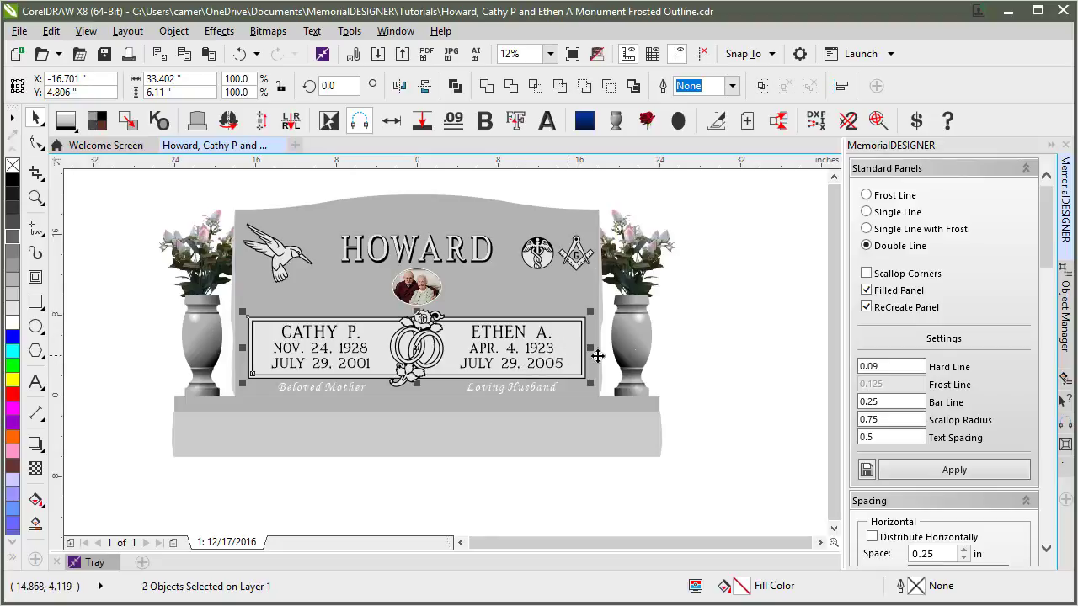
pyautogui.click(941, 474)
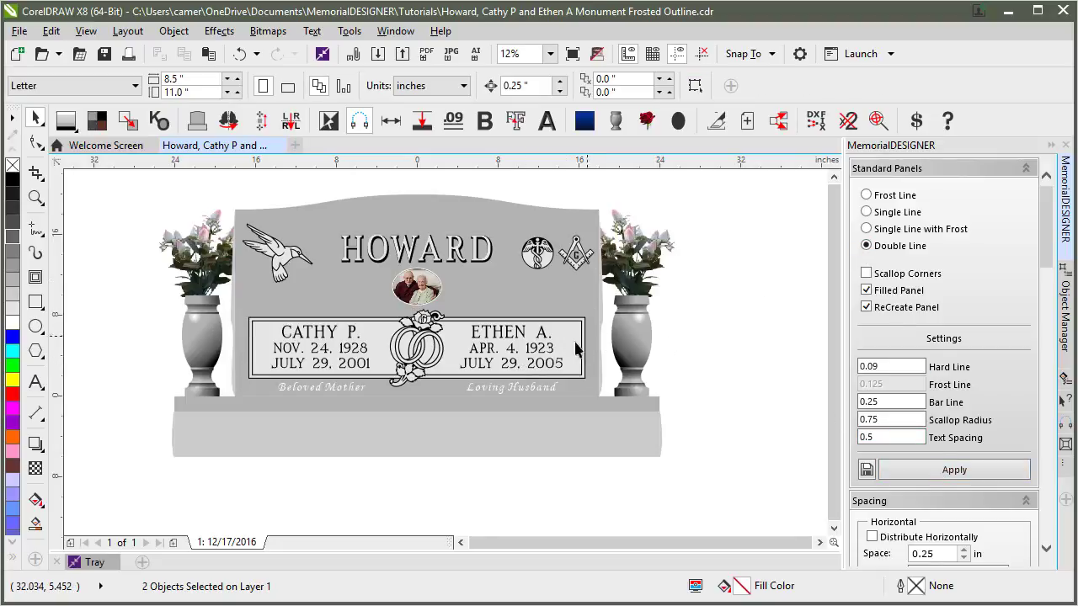
# Inspect the recreated wide panel's right border lines up close and across the whole monument.
pyautogui.scroll(1, 565, 352)
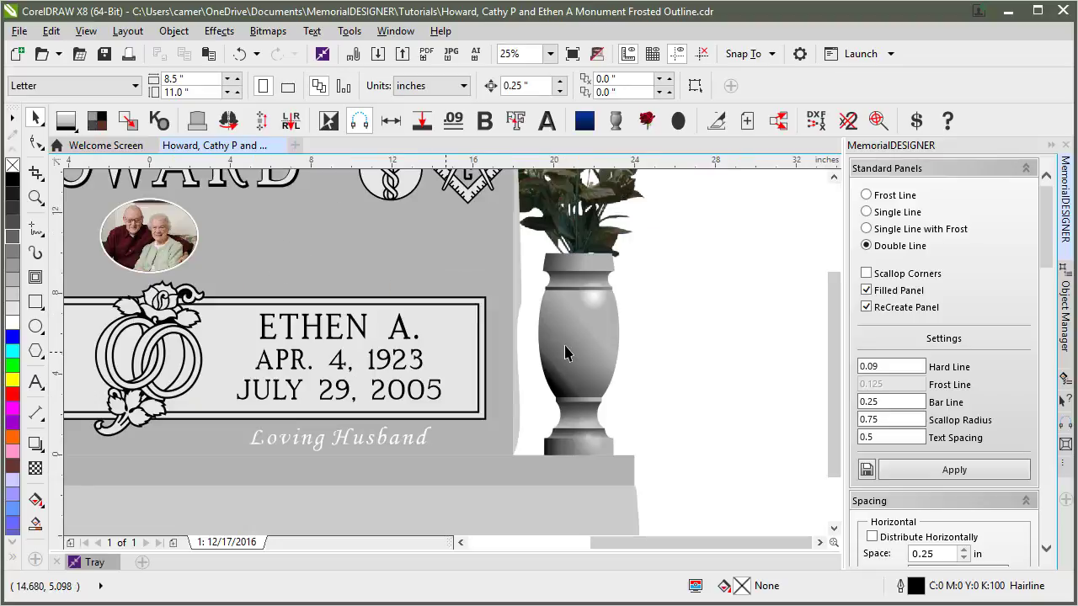
pyautogui.scroll(1, 445, 352)
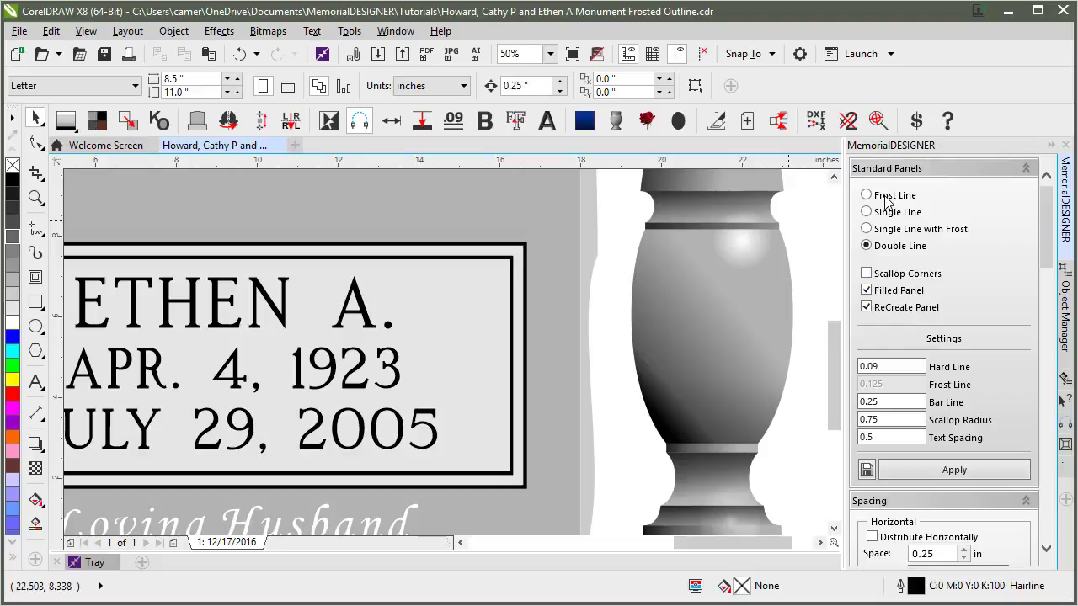
pyautogui.click(495, 265)
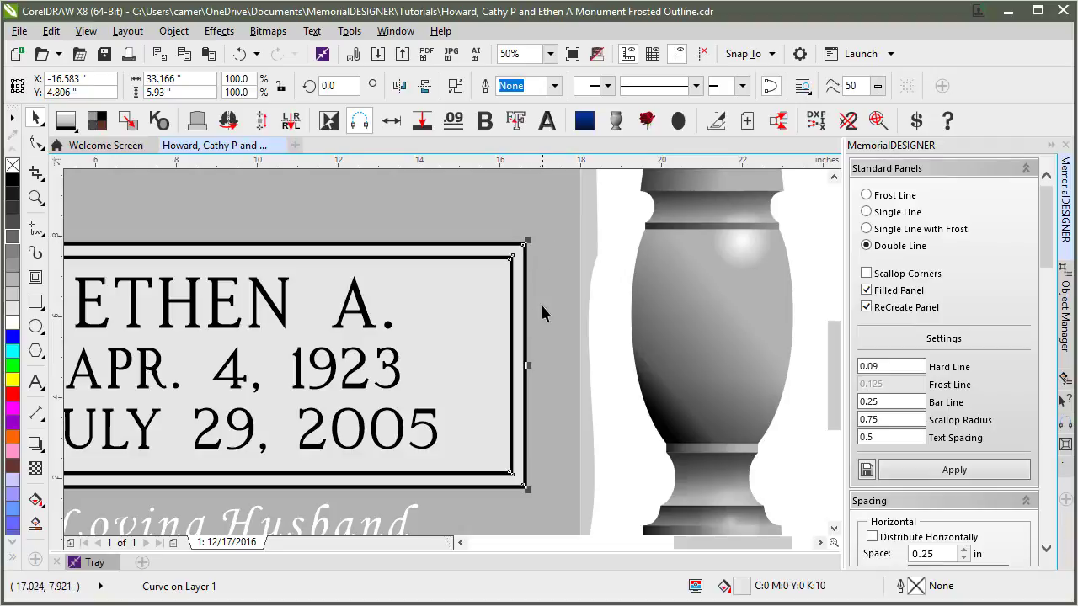
pyautogui.scroll(-1, 445, 361)
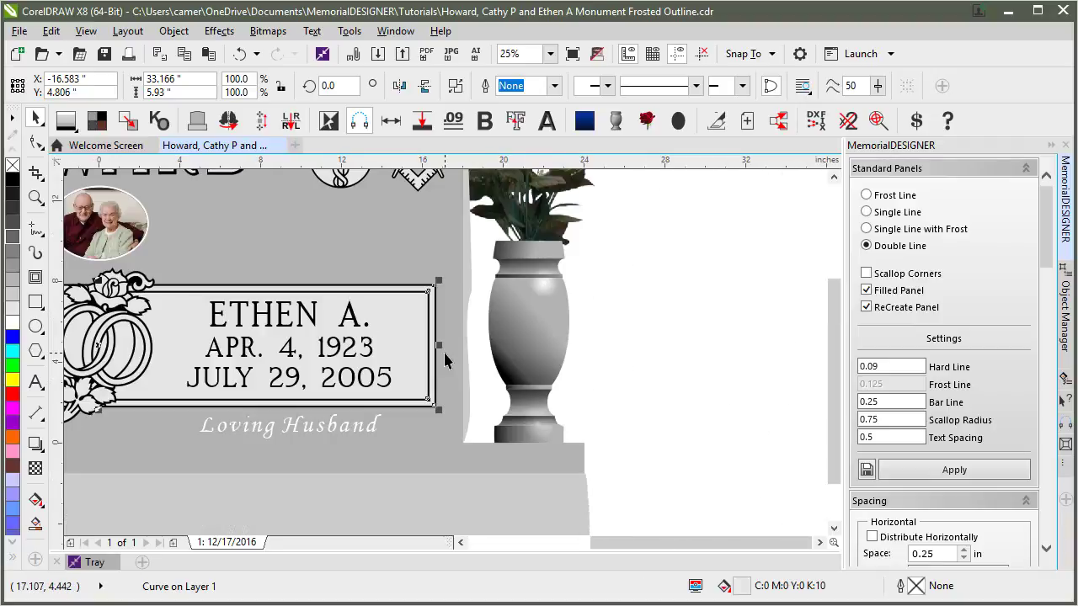
pyautogui.press('F4')
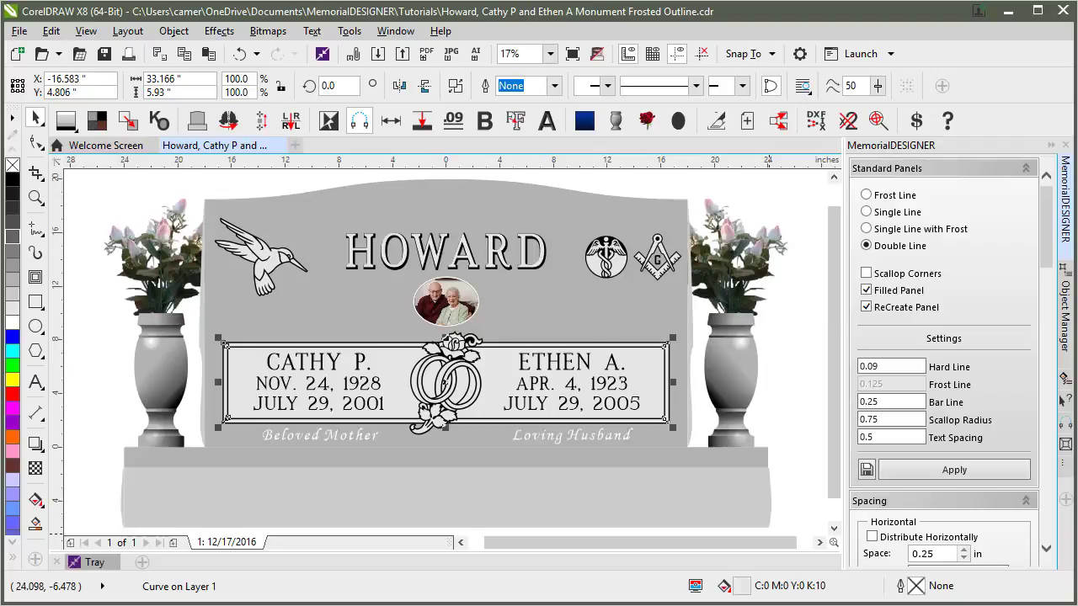
pyautogui.press('Escape')
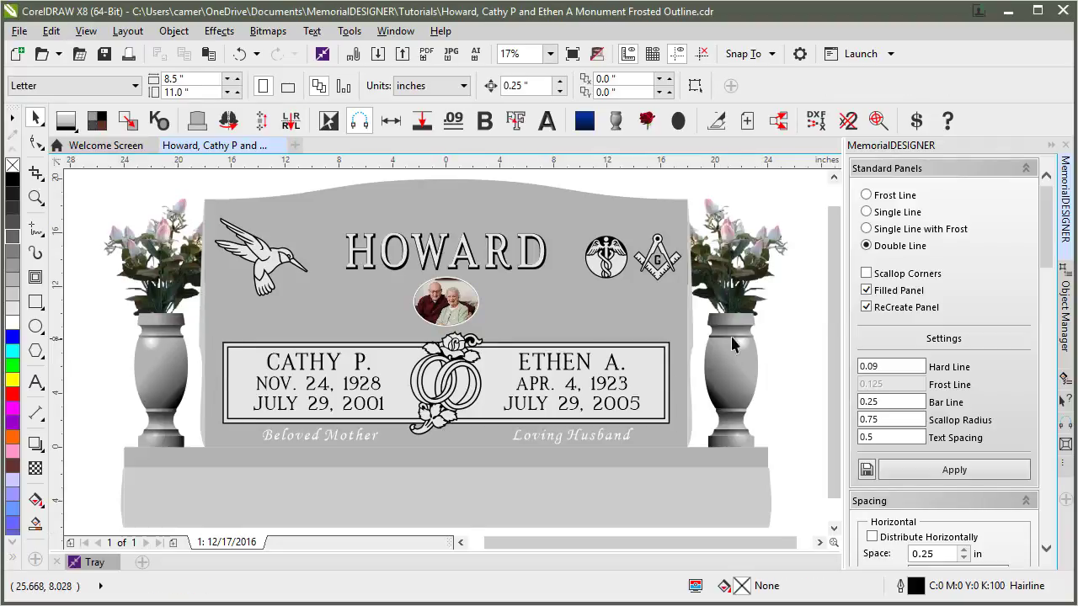
# Delete the wide panel's fill and backing, and create a filled Double Line panel around the three-line right inscription with 0.5 text spacing.
pyautogui.click(660, 368)
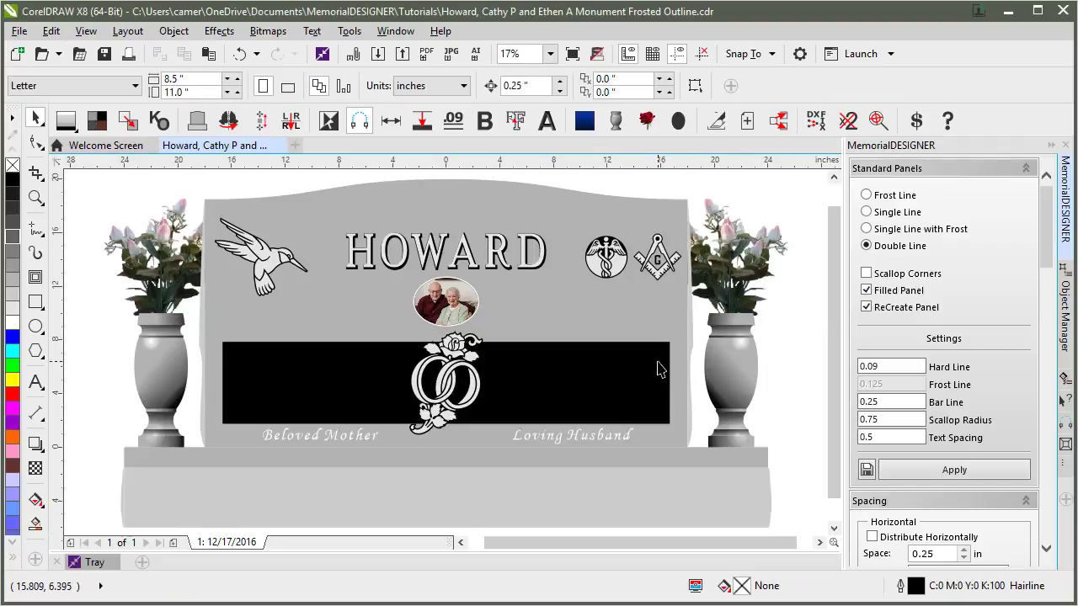
pyautogui.press('Delete')
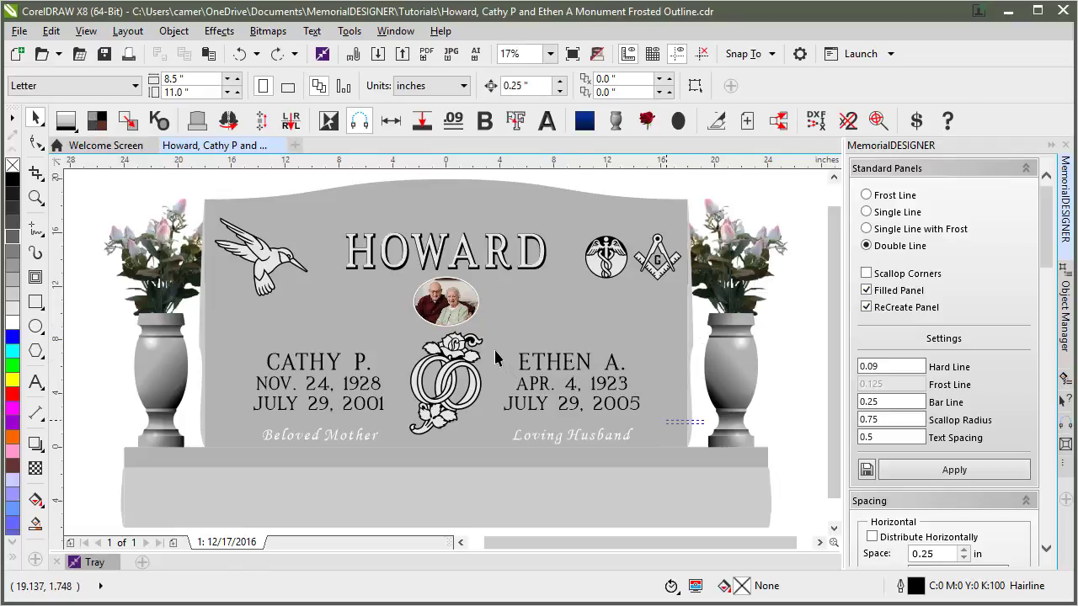
pyautogui.moveTo(491, 344); pyautogui.dragTo(706, 423)
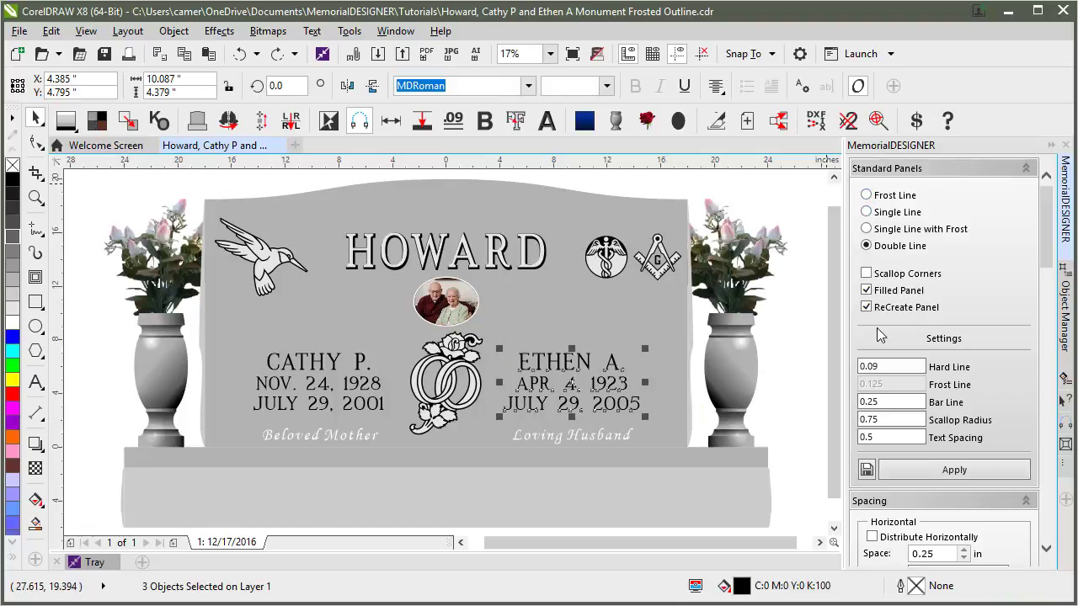
pyautogui.click(949, 470)
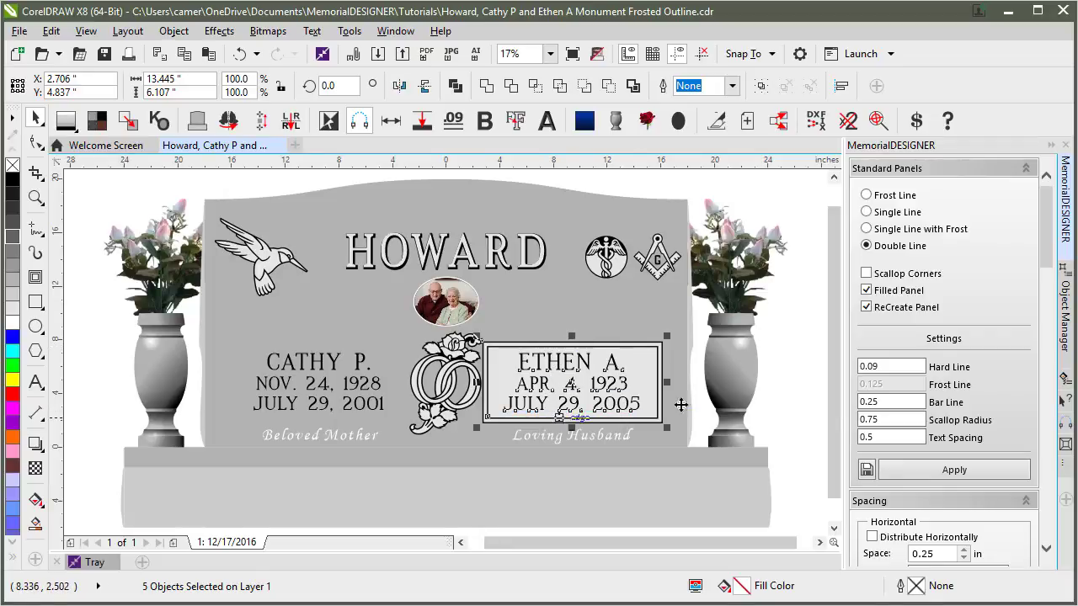
pyautogui.click(868, 439)
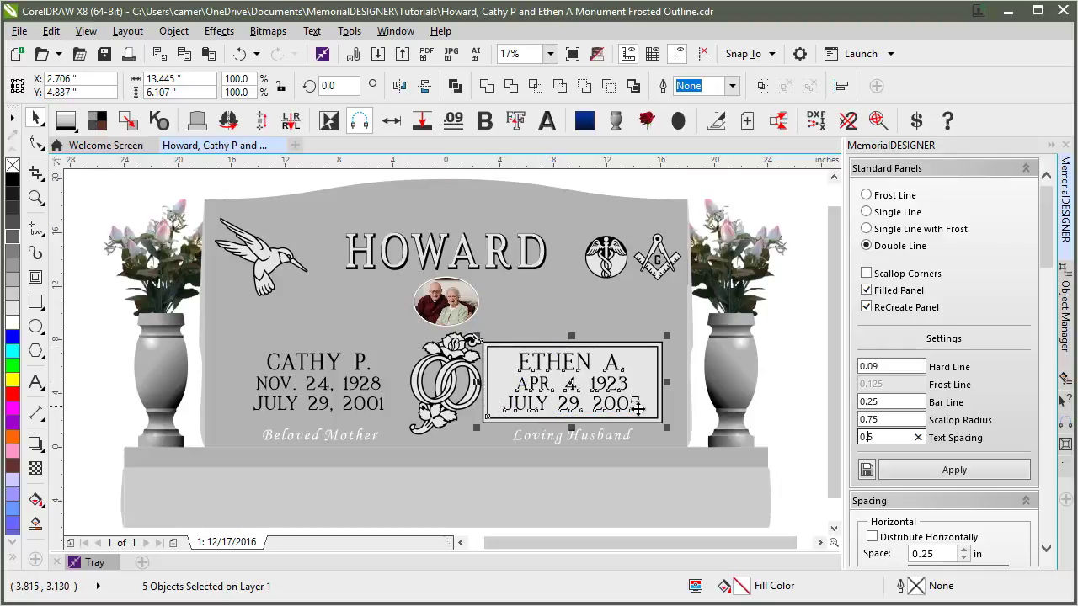
pyautogui.click(540, 362)
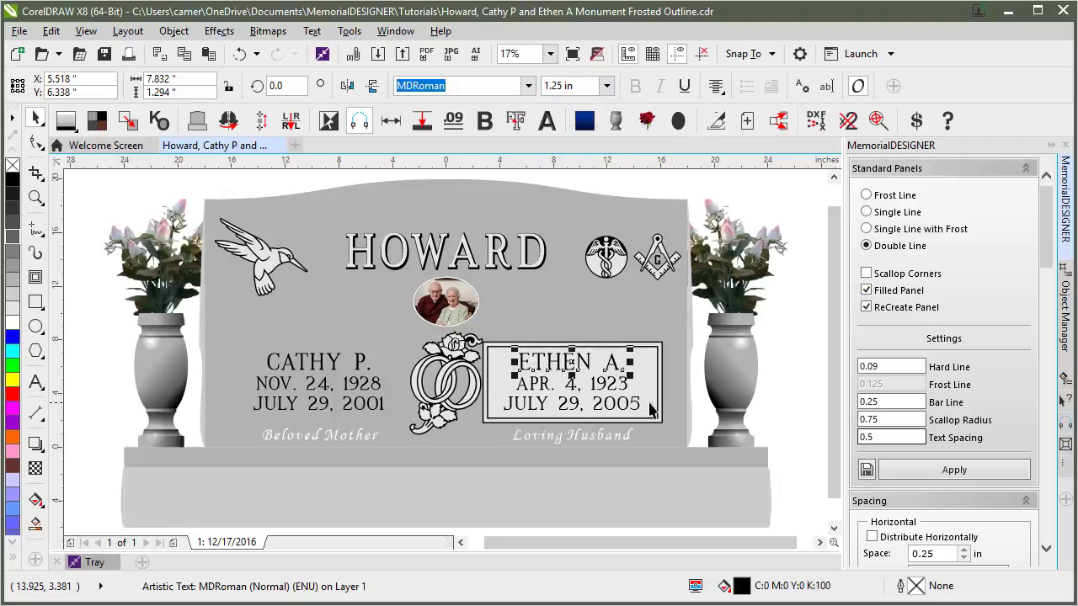
pyautogui.press('Escape')
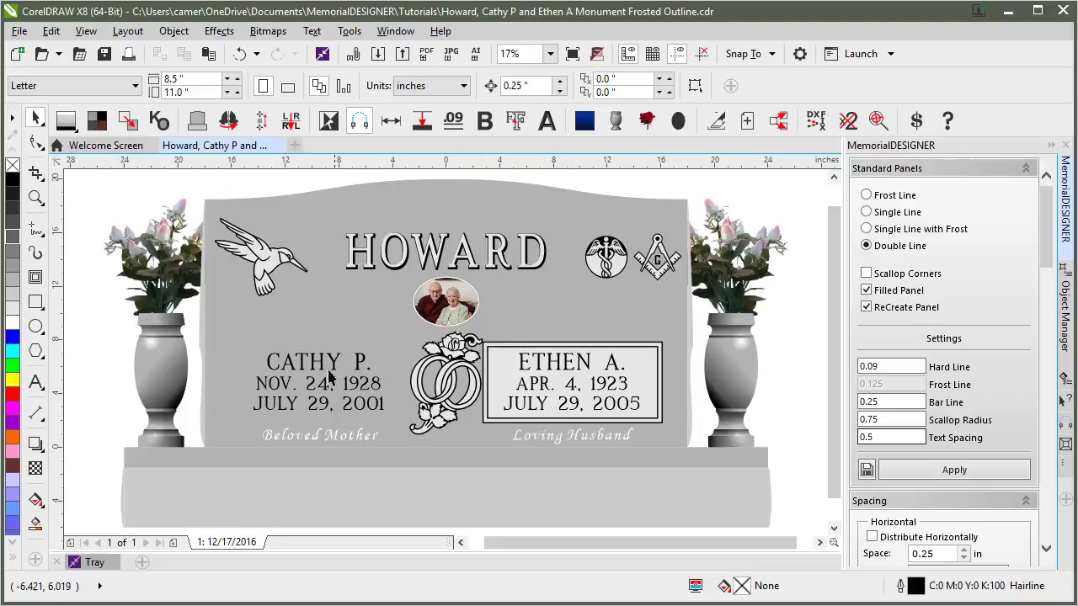
# Create a matching filled Double Line panel with 0.5 text spacing around the three lines of the left inscription.
pyautogui.click(290, 368)
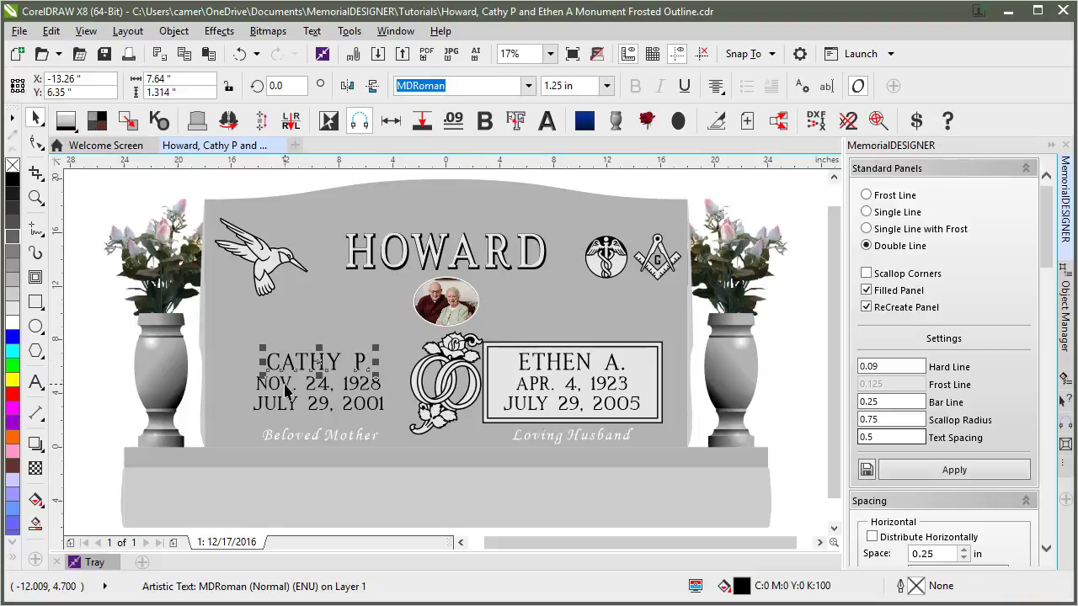
pyautogui.keyDown('shift'); pyautogui.click(287, 391); pyautogui.keyUp('shift')
pyautogui.keyDown('shift'); pyautogui.click(291, 410); pyautogui.keyUp('shift')
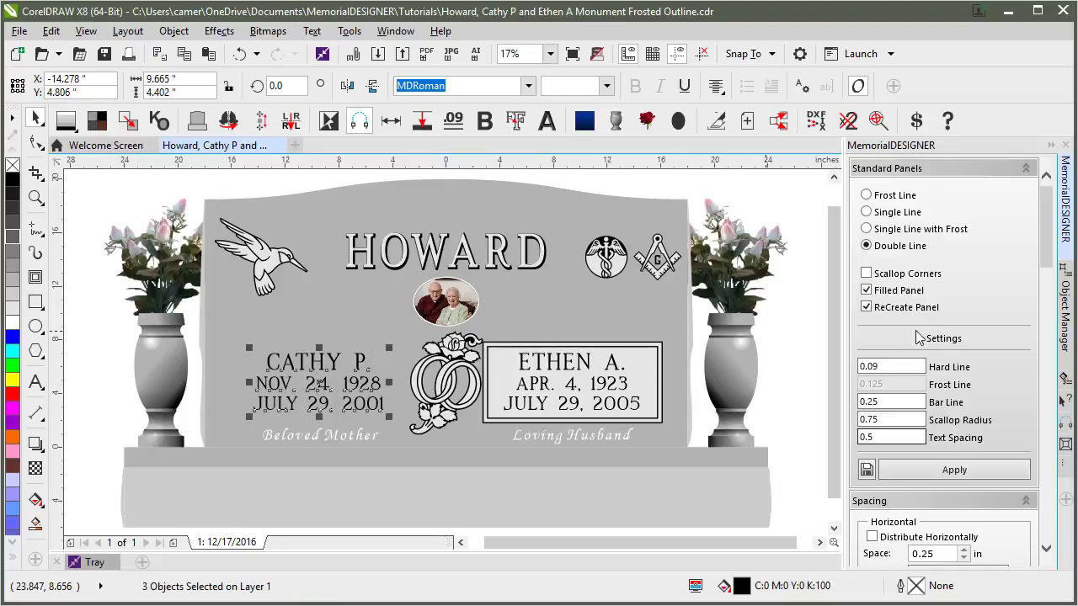
pyautogui.click(935, 470)
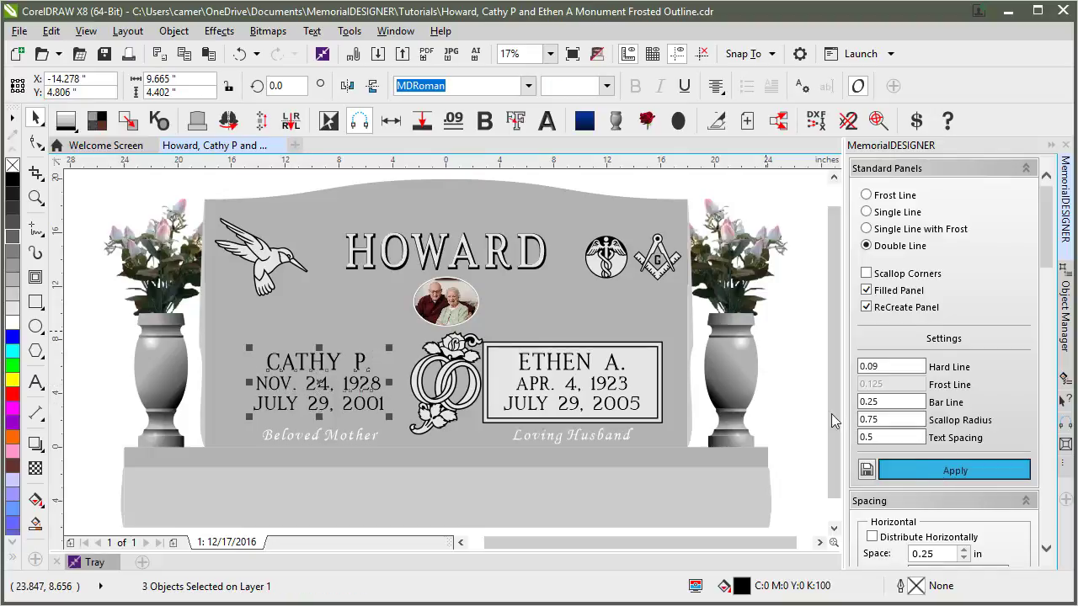
pyautogui.click(599, 183)
pyautogui.click(350, 404)
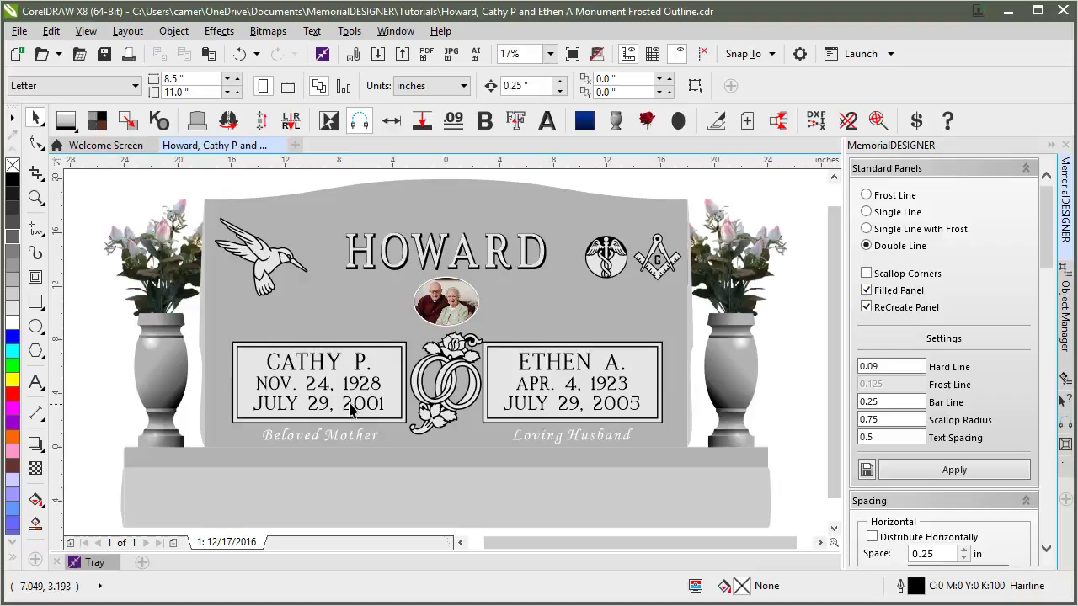
pyautogui.click(543, 406)
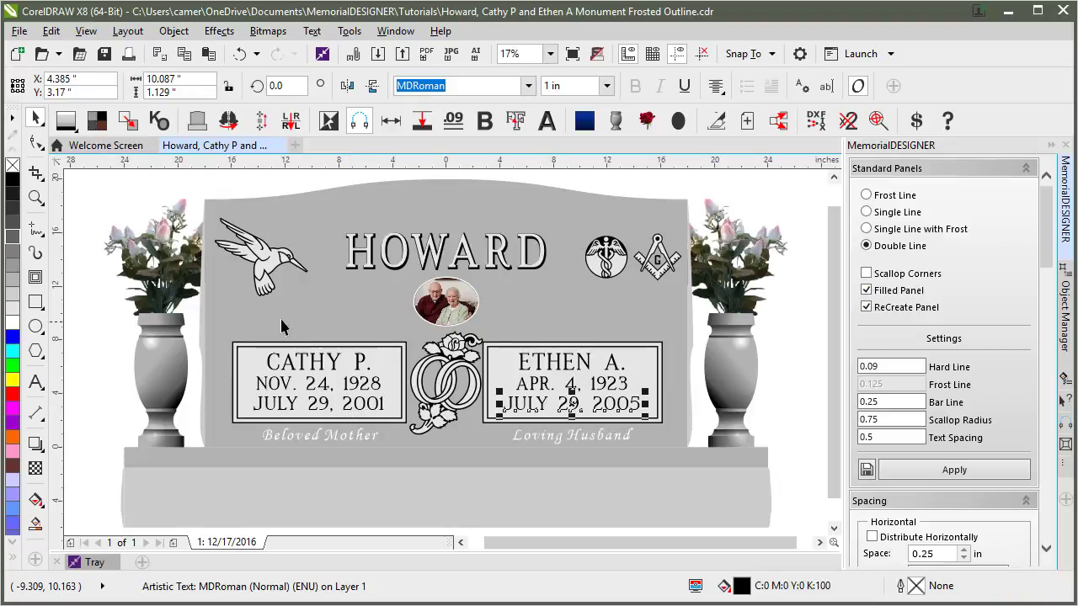
# Select the left and right panels' light fills together and align them on a common vertical centreline at the right panel.
pyautogui.click(268, 342)
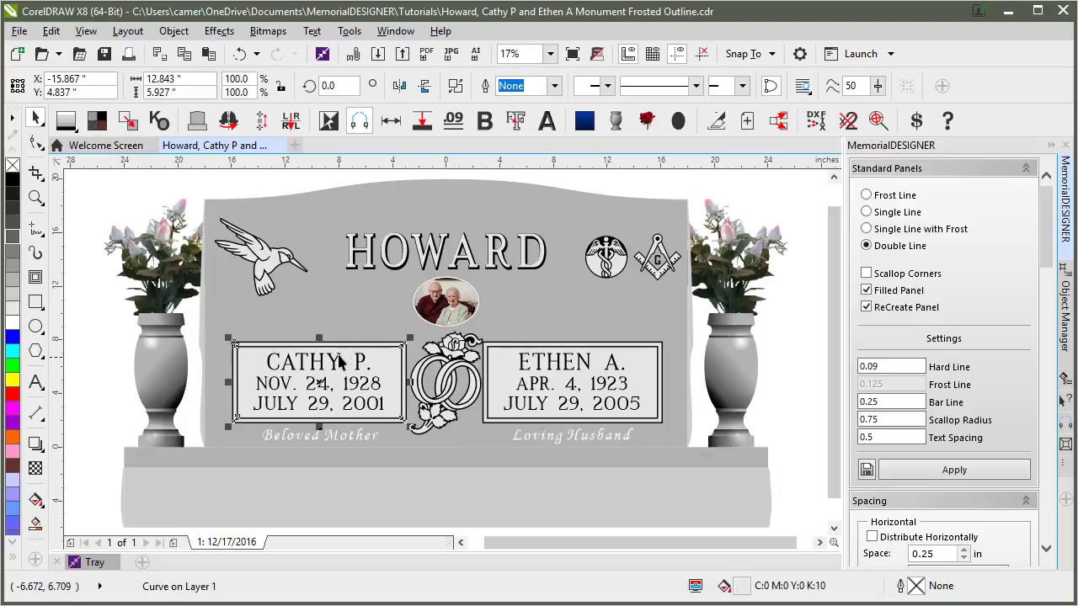
pyautogui.keyDown('shift'); pyautogui.click(502, 358); pyautogui.keyUp('shift')
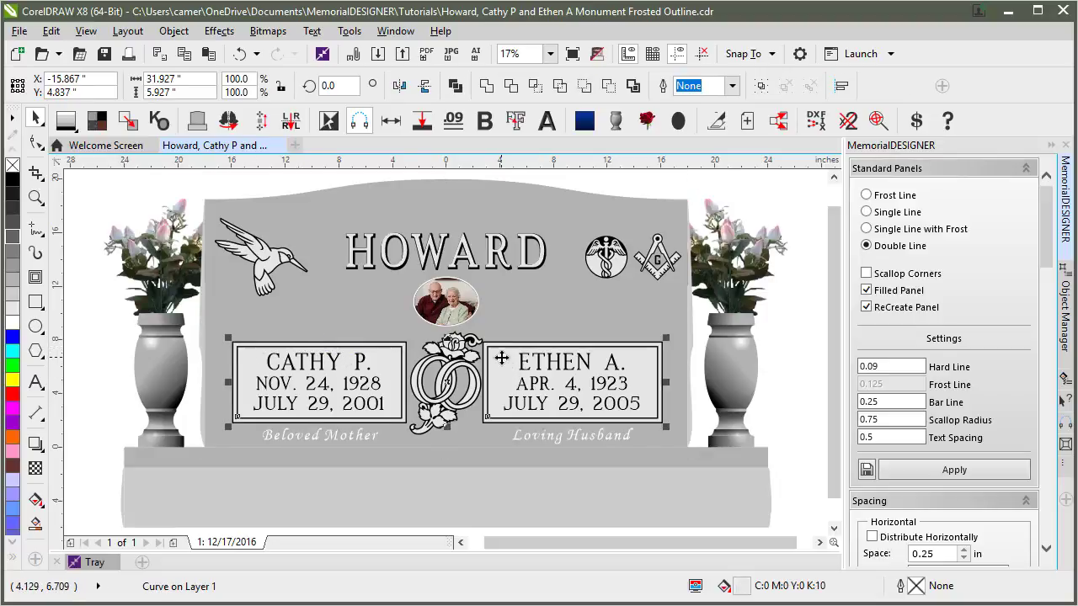
pyautogui.press('c')
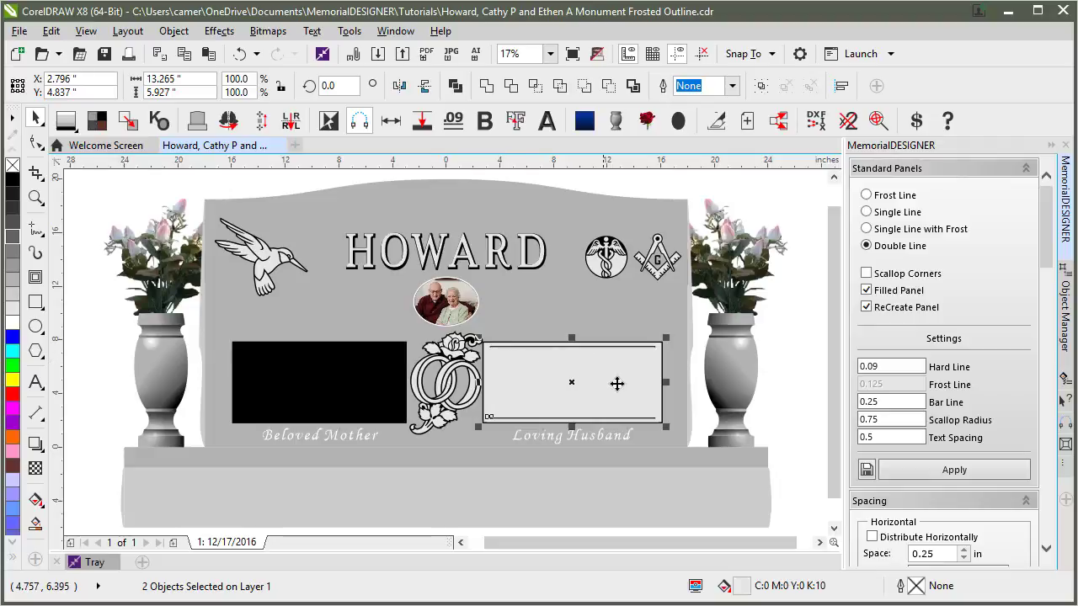
# Check the right panel's overlapping borders up close, then undo the alignment of the left and right panels' light fills.
pyautogui.click(781, 323)
pyautogui.click(512, 371)
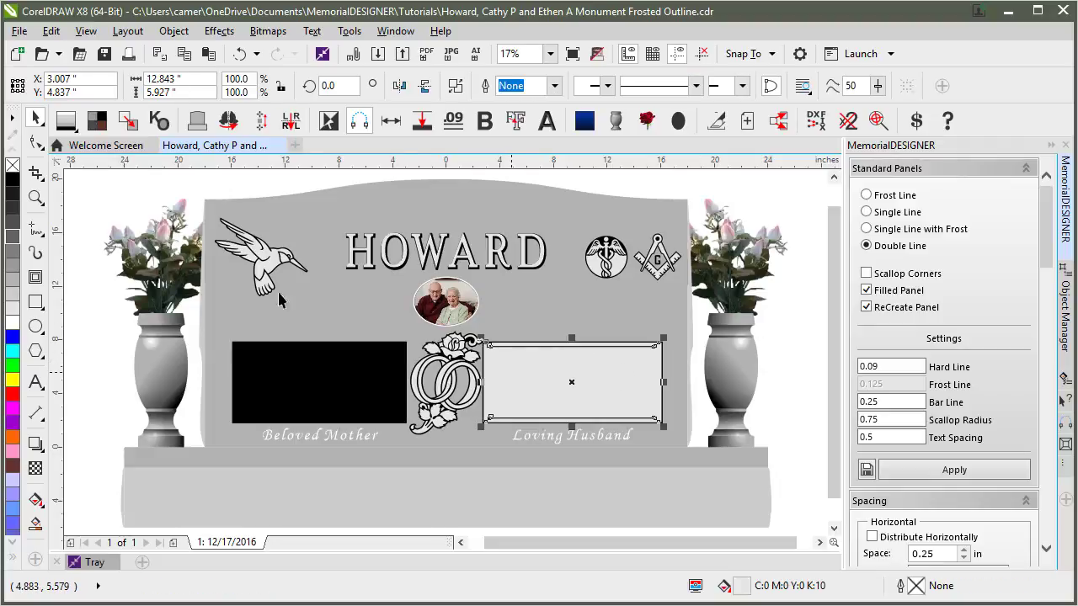
pyautogui.rightClick(12, 178)
pyautogui.click(768, 343)
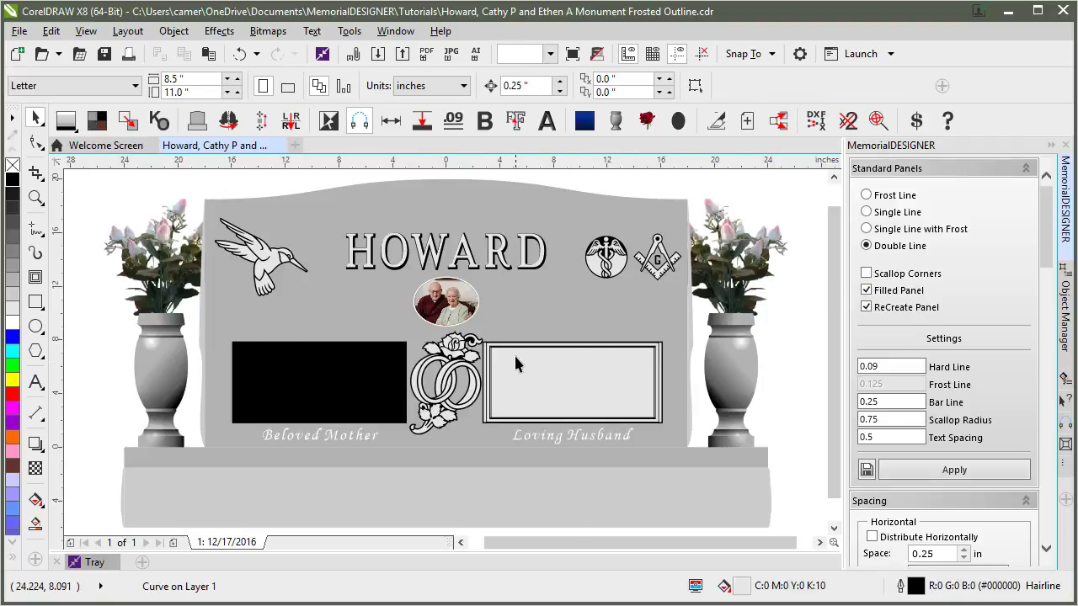
pyautogui.scroll(3, 513, 355)
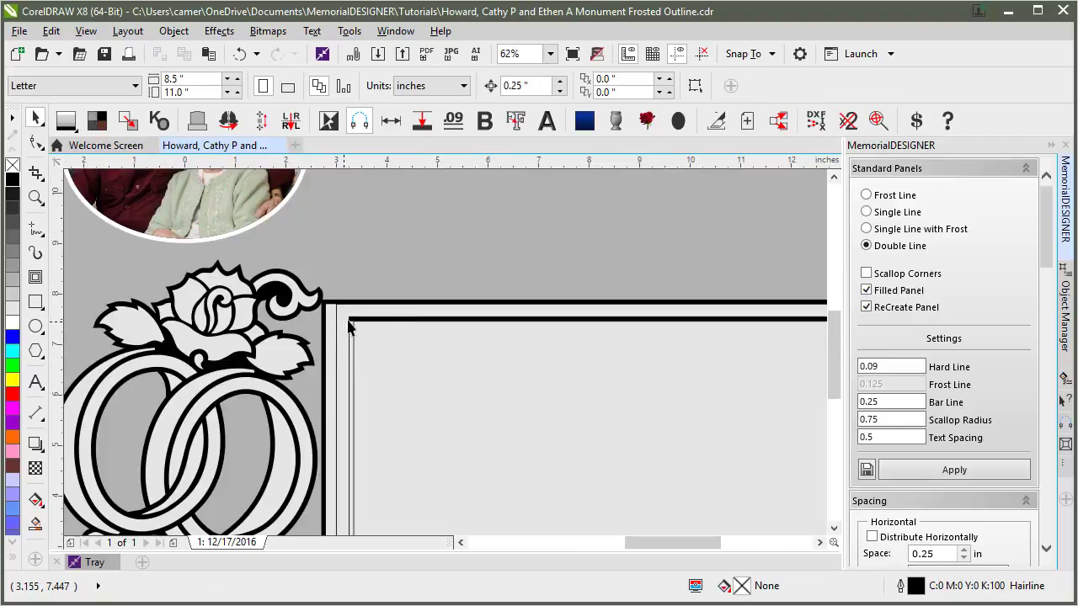
pyautogui.click(457, 393)
pyautogui.scroll(-3, 443, 352)
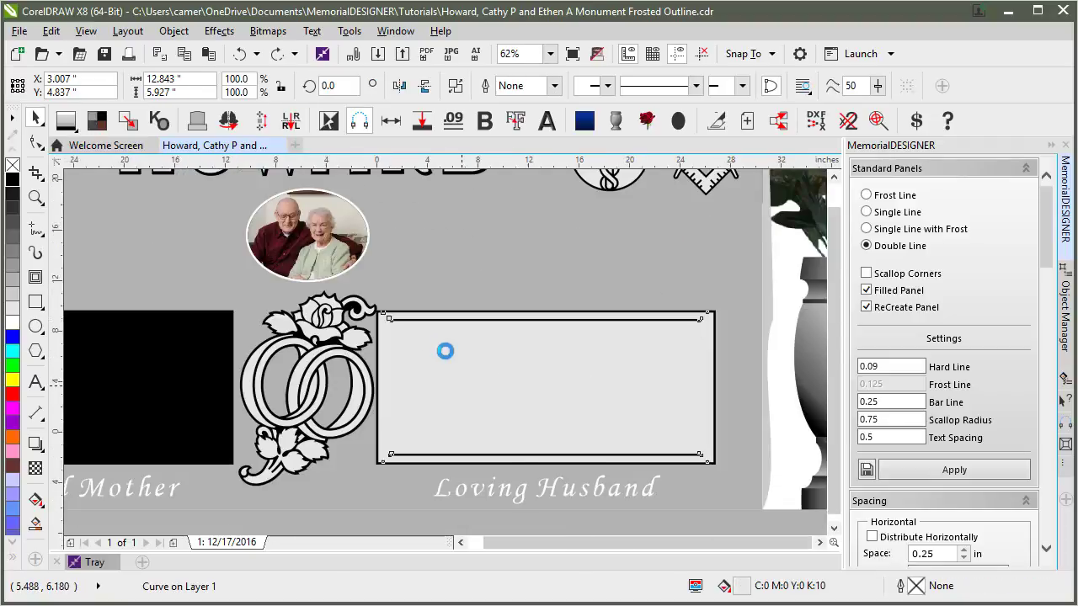
pyautogui.keyDown('shift'); pyautogui.click(334, 340); pyautogui.keyUp('shift')
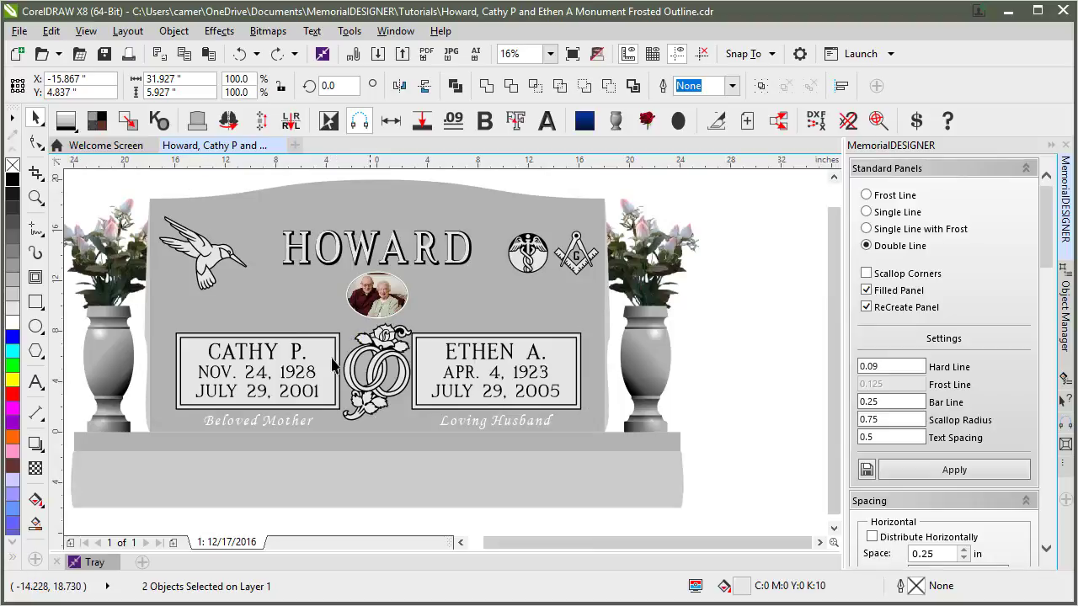
pyautogui.press('Escape')
# Delete the left panel's light fill and black backing, keeping its three inscription lines.
pyautogui.click(193, 350)
pyautogui.press('Delete')
pyautogui.click(201, 357)
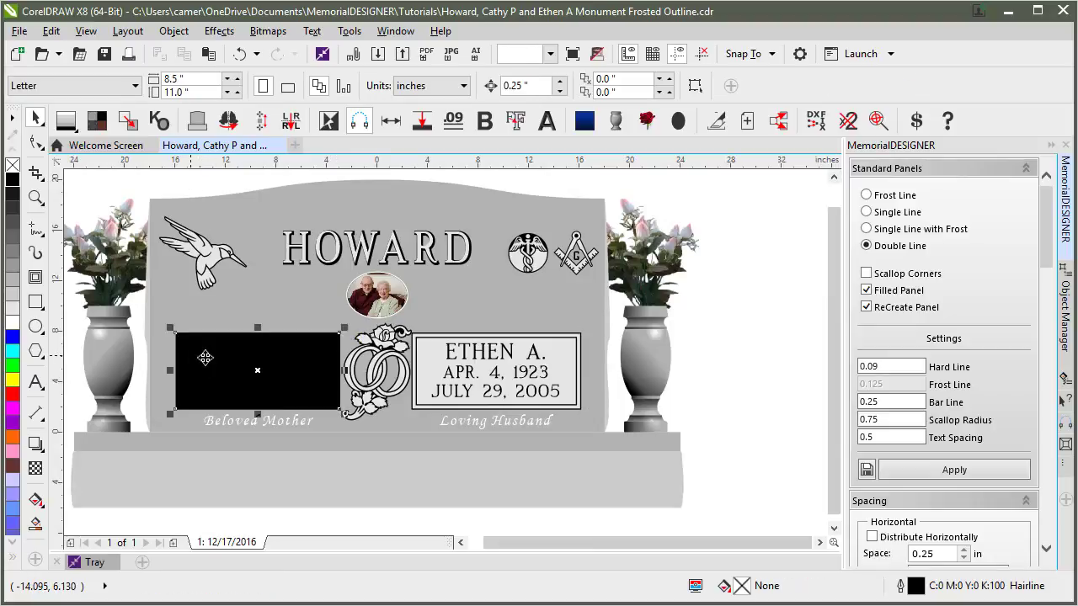
pyautogui.press('Delete')
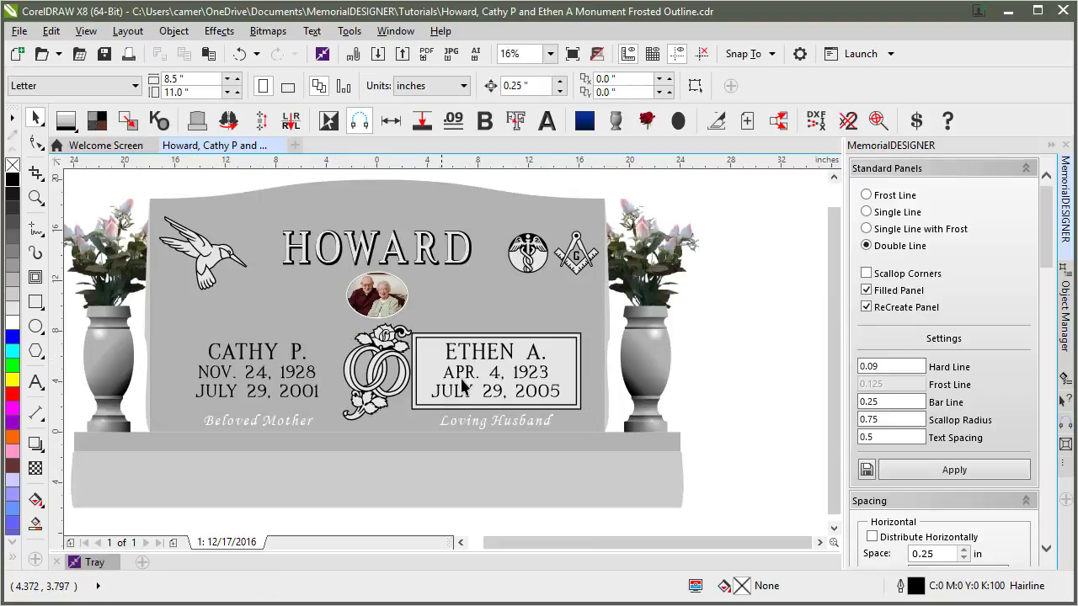
# Select the right panel's light fill and black backing together and place a copy level with it around the left inscription.
pyautogui.click(519, 336)
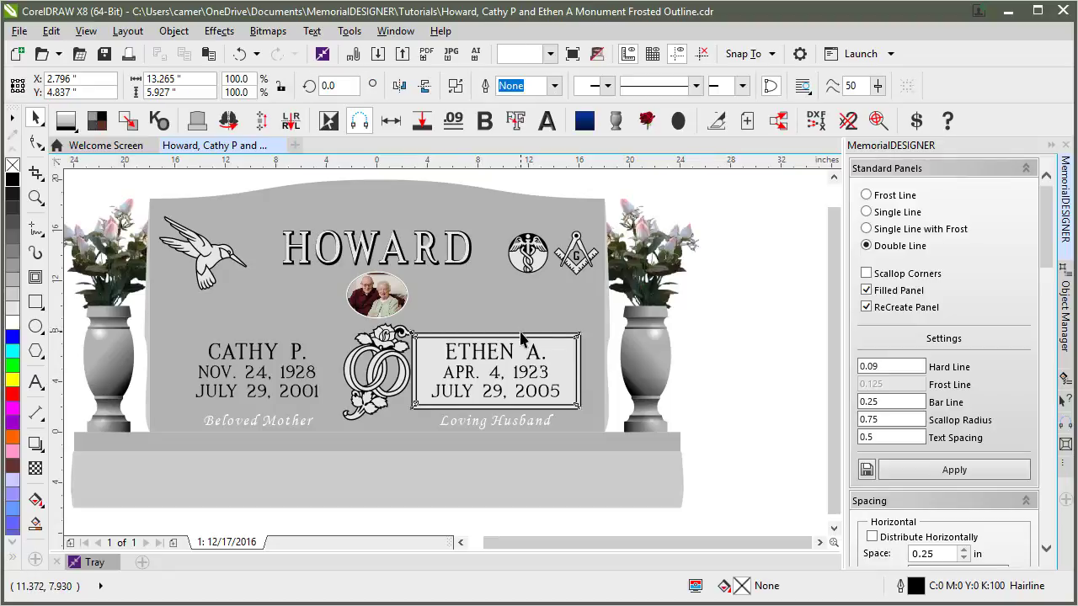
pyautogui.scroll(3, 518, 341)
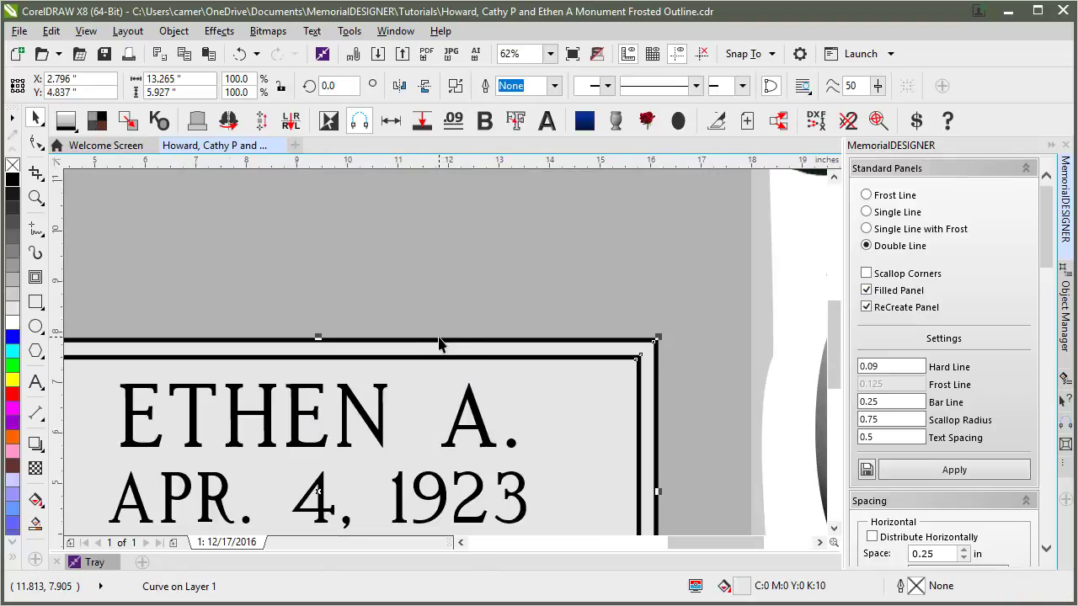
pyautogui.click(439, 344)
pyautogui.keyDown('shift'); pyautogui.click(447, 374); pyautogui.keyUp('shift')
pyautogui.scroll(-3, 445, 366)
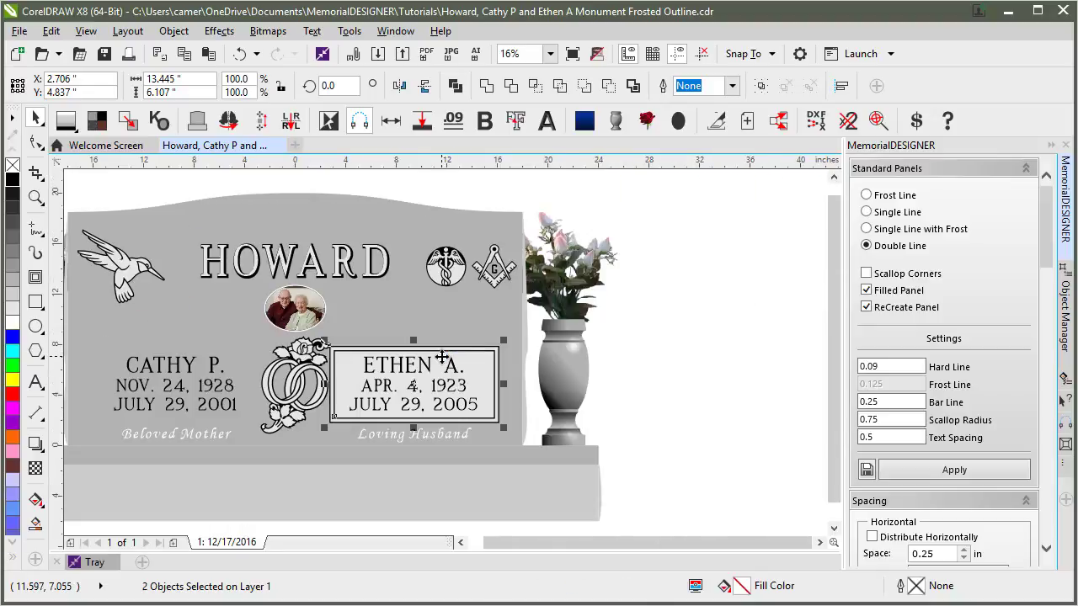
pyautogui.moveTo(438, 359); pyautogui.dragTo(172, 361)
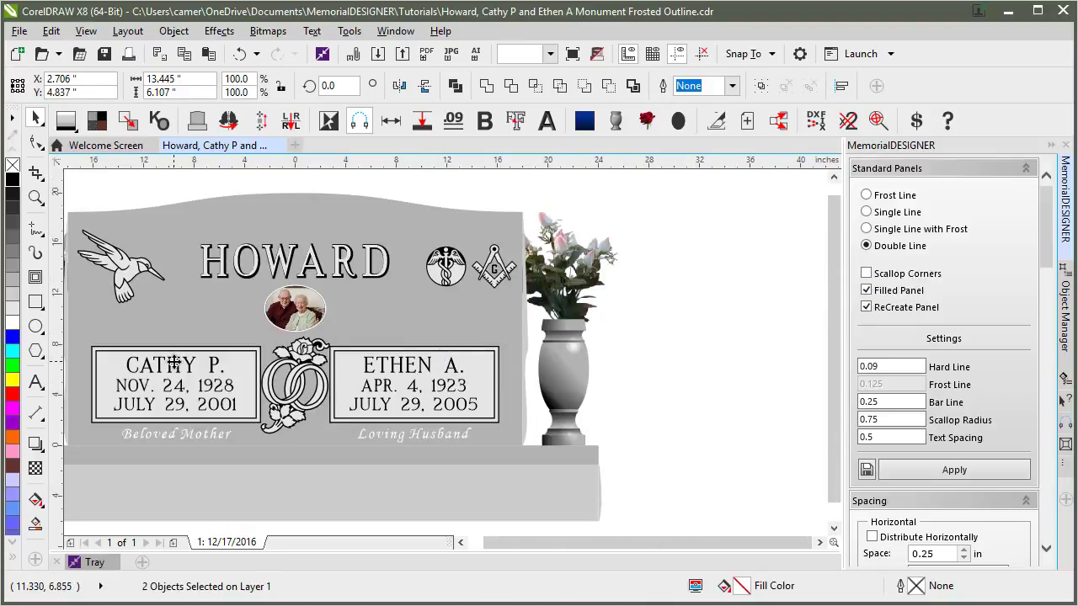
pyautogui.press('Escape')
pyautogui.press('F4')
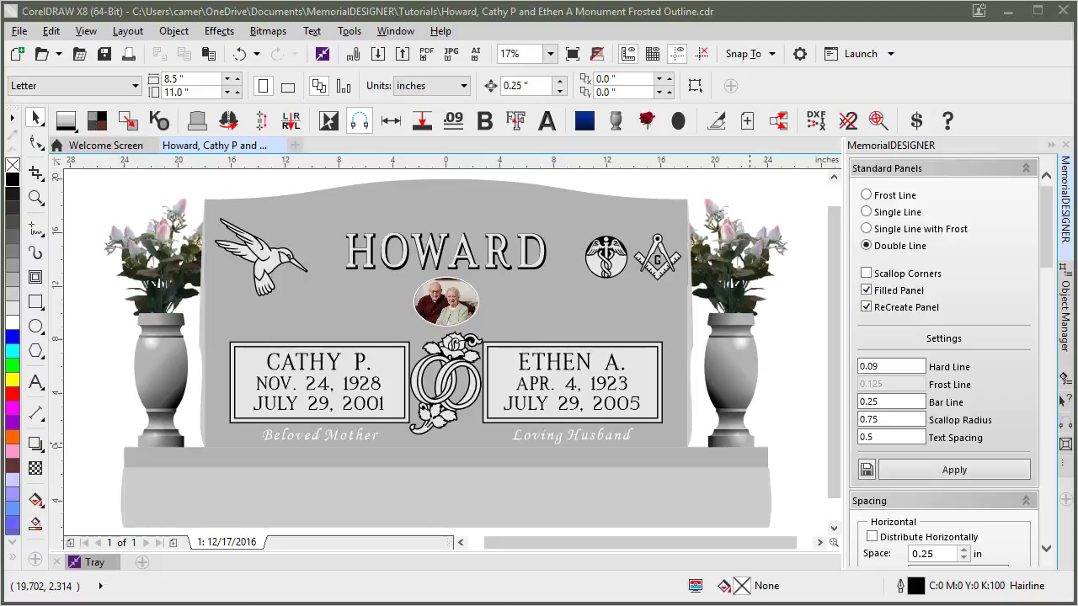
# Select both panels with their inscriptions and recreate them as filled Single Line panels with 0.09 hard line and 0.5 text spacing.
pyautogui.click(195, 309)
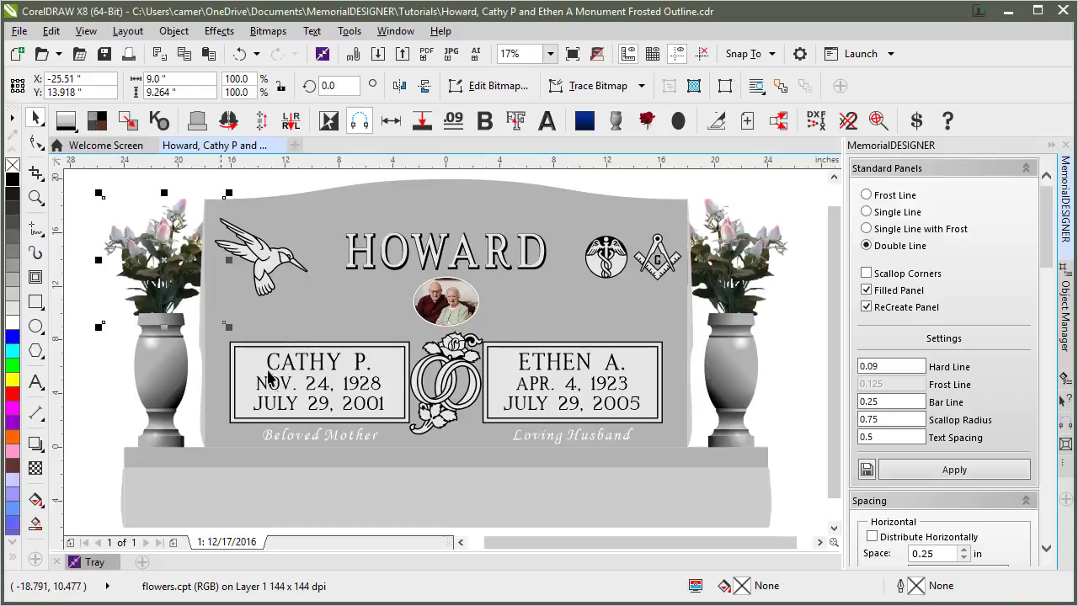
pyautogui.click(193, 402)
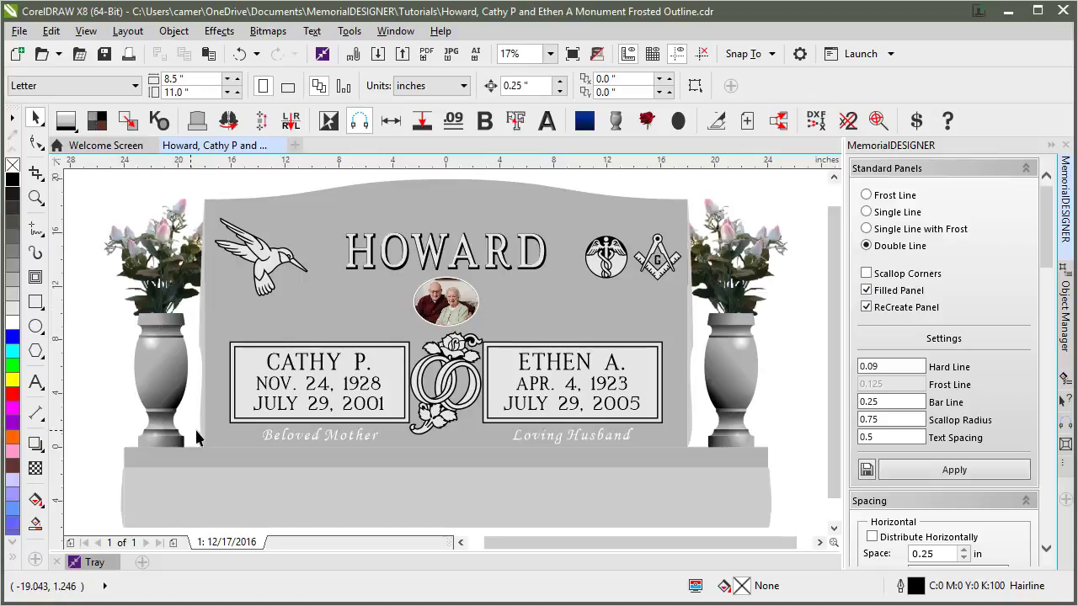
pyautogui.moveTo(193, 429); pyautogui.dragTo(684, 332)
pyautogui.click(867, 213)
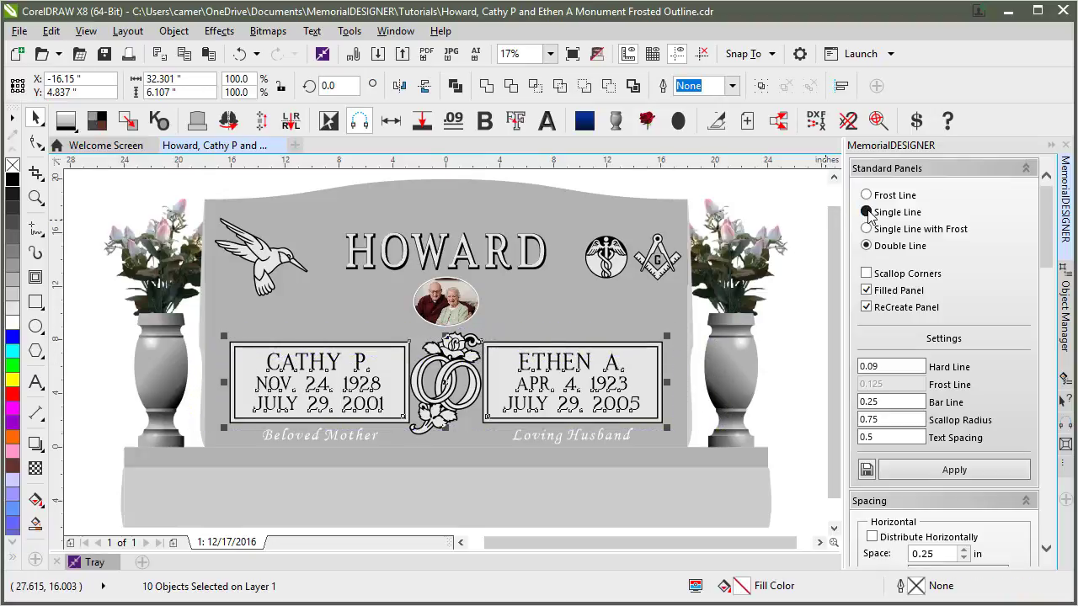
pyautogui.click(955, 472)
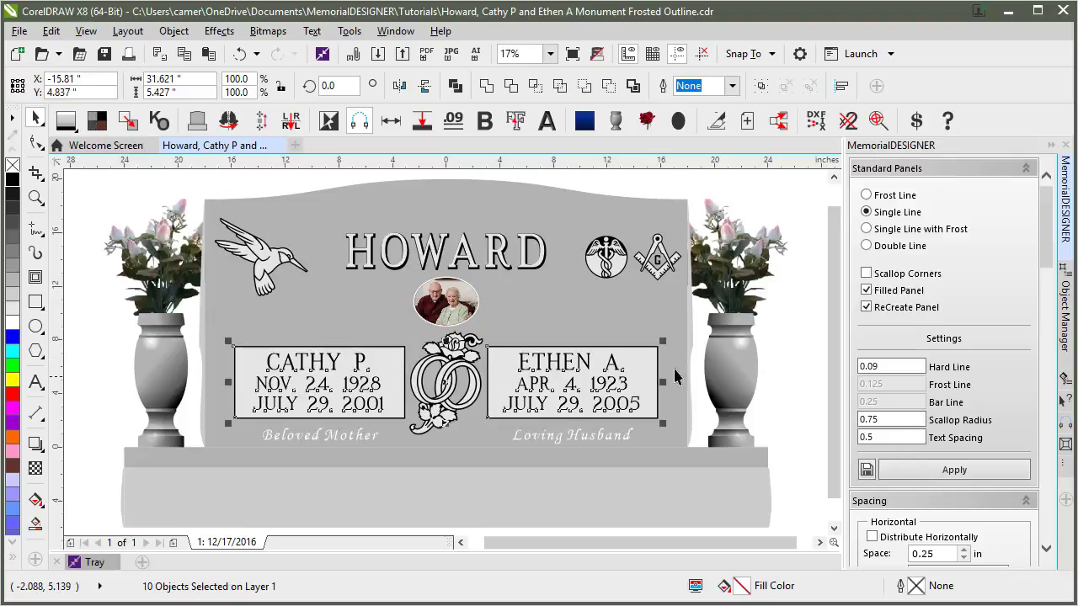
pyautogui.click(790, 342)
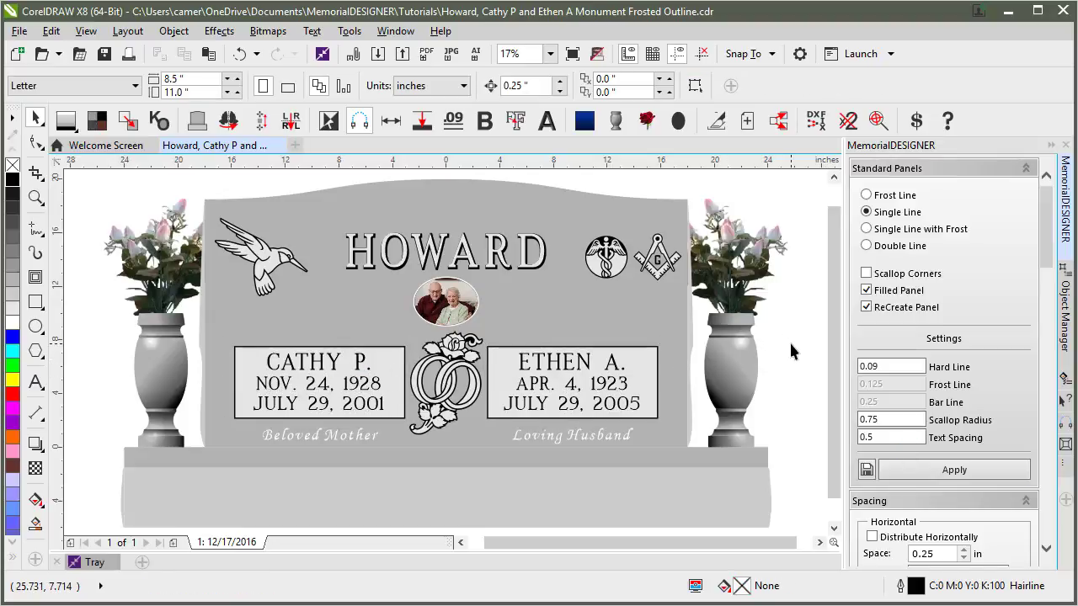